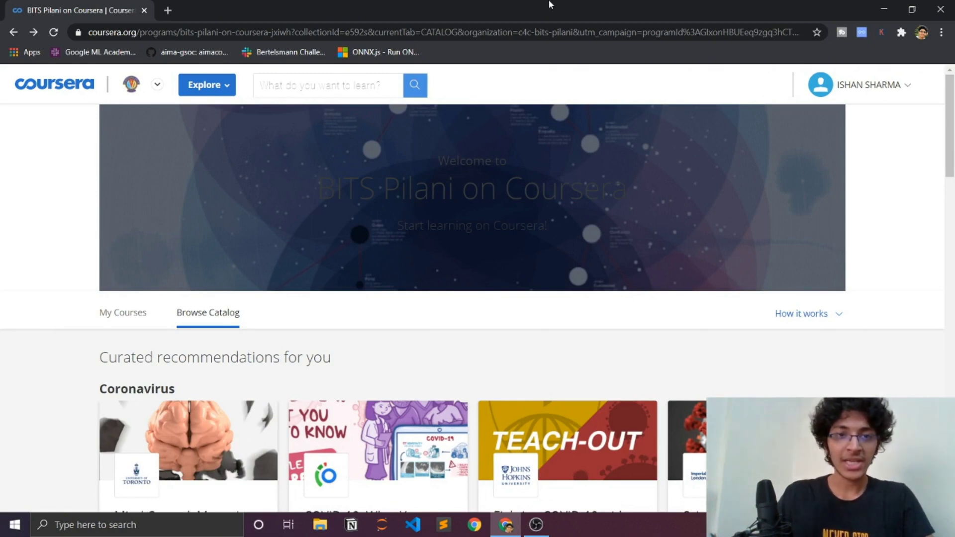
Search the catalog for deep learning and view the Deep Learning specialization's details.
left_click(330, 85)
type("deep")
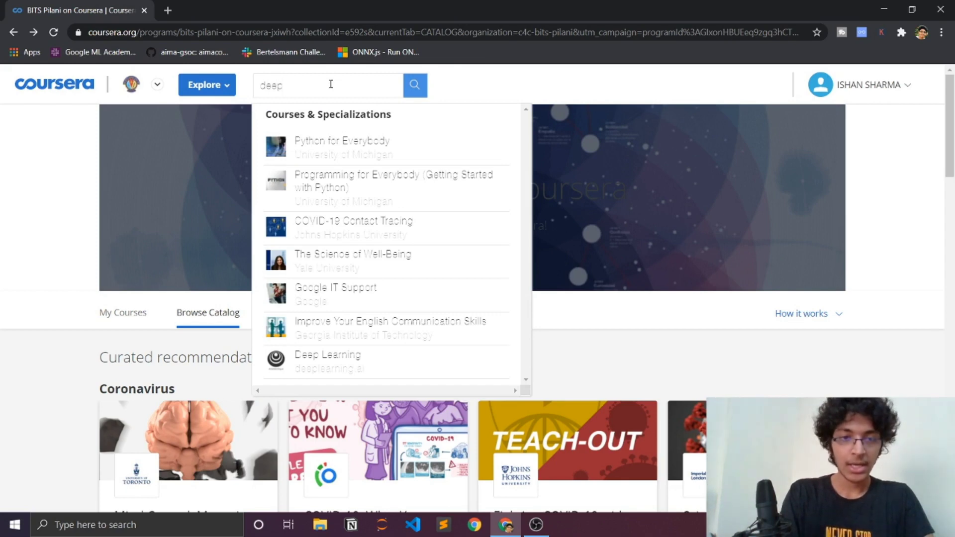
type("learn")
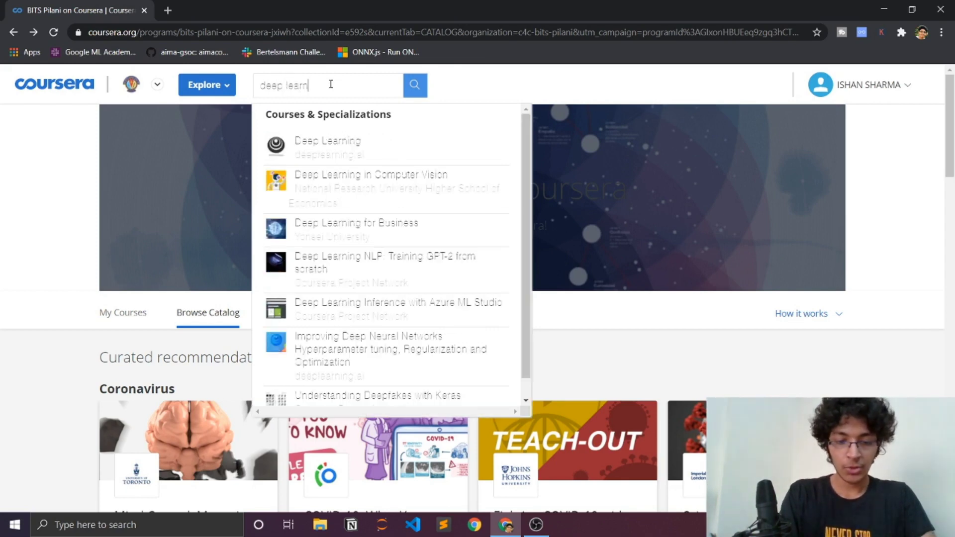
type("ing")
key("Return")
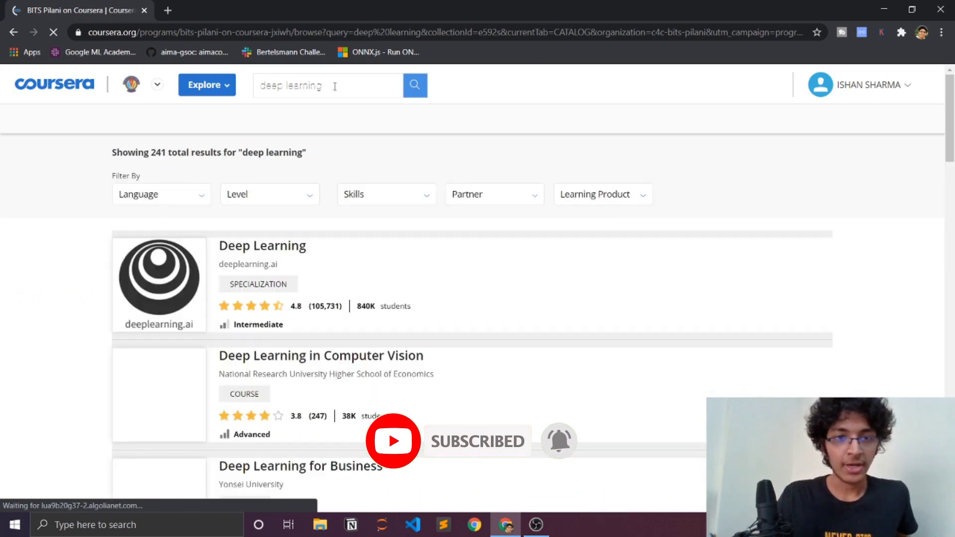
left_click(148, 264)
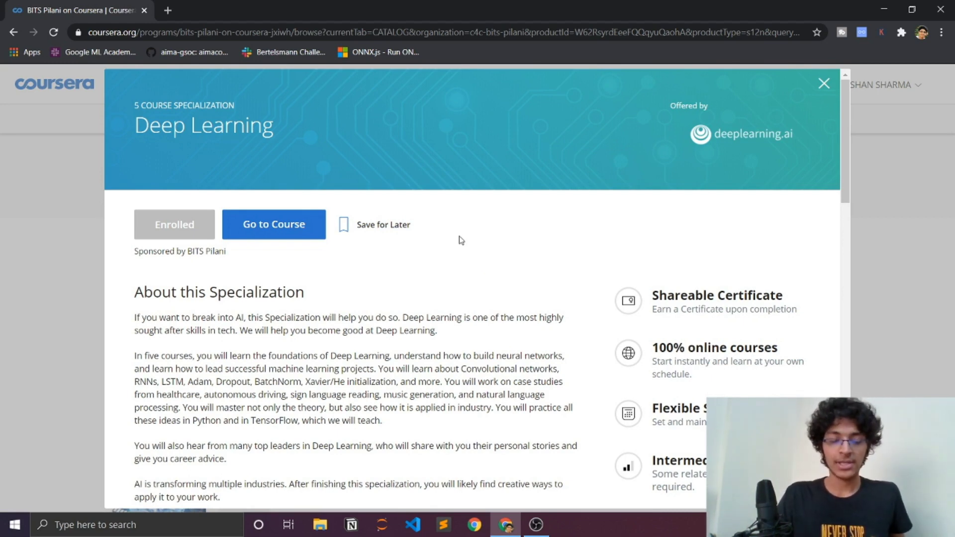
scroll(460, 241, "down", 2)
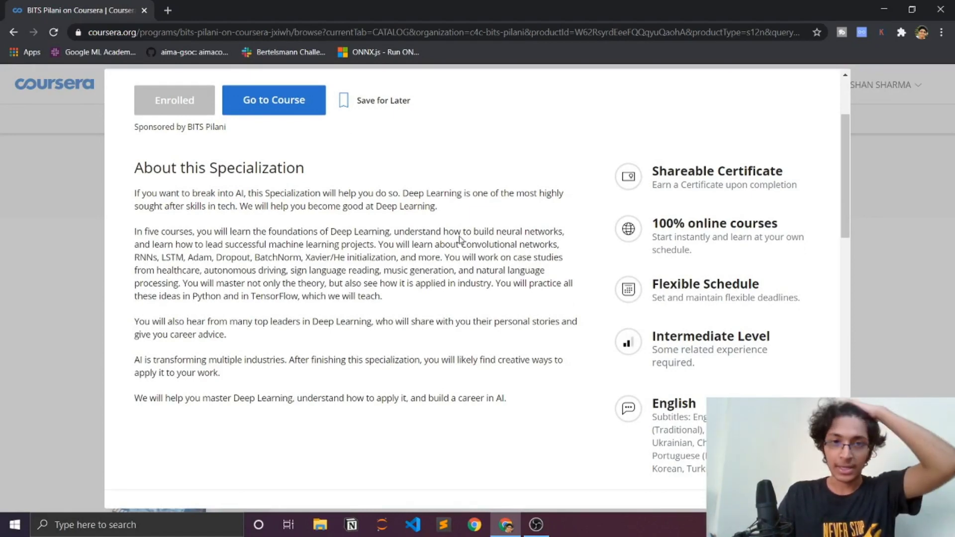
scroll(460, 239, "down", 2)
scroll(461, 239, "down", 4)
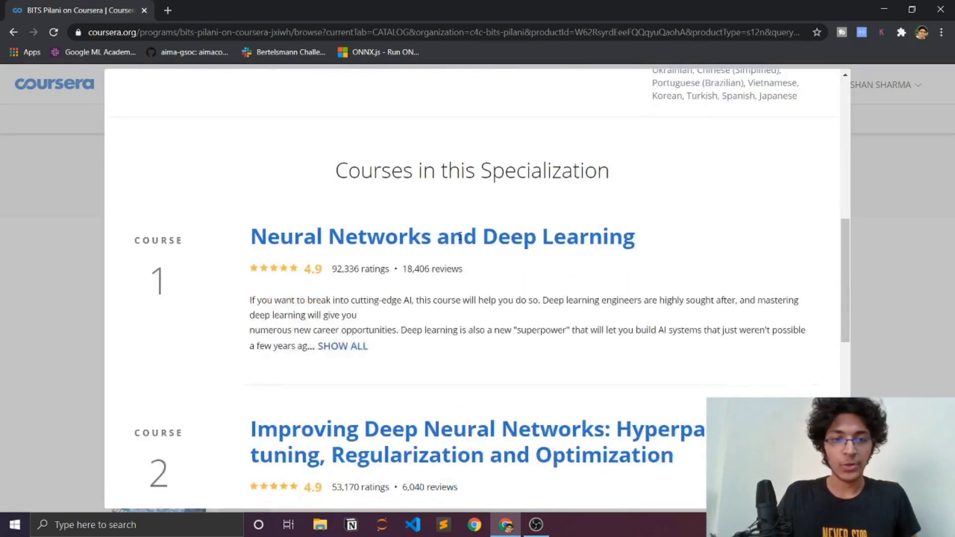
scroll(400, 203, "down", 2)
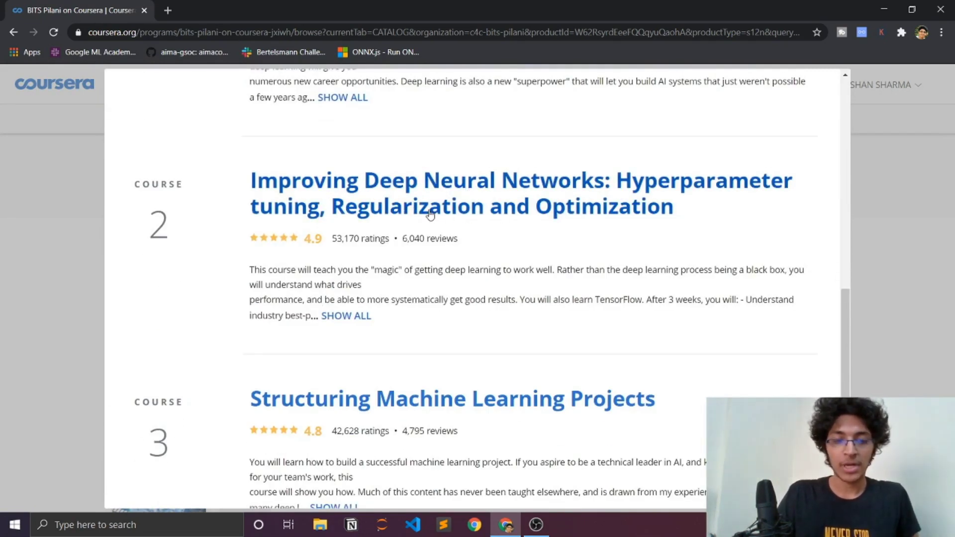
scroll(429, 215, "down", 2)
scroll(429, 214, "down", 2)
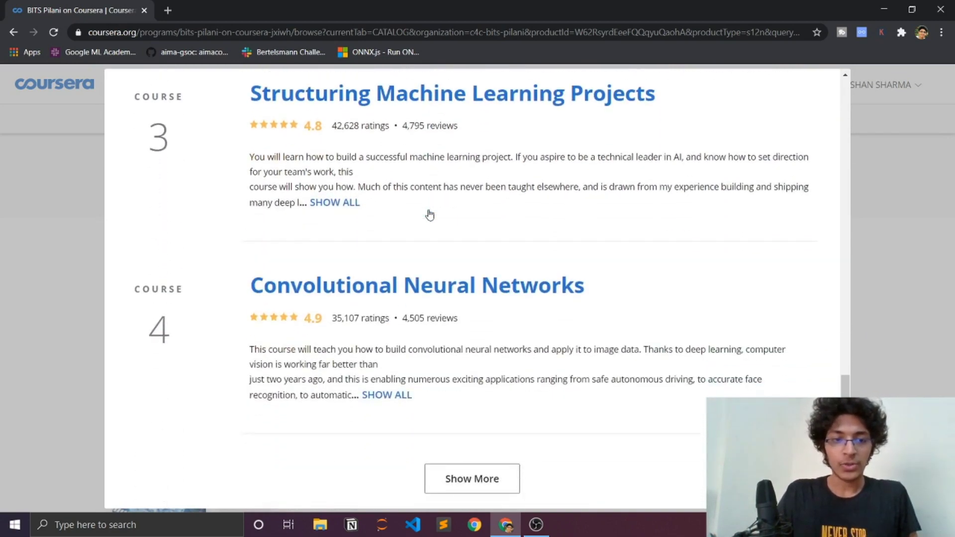
scroll(430, 215, "up", 3)
scroll(430, 214, "up", 5)
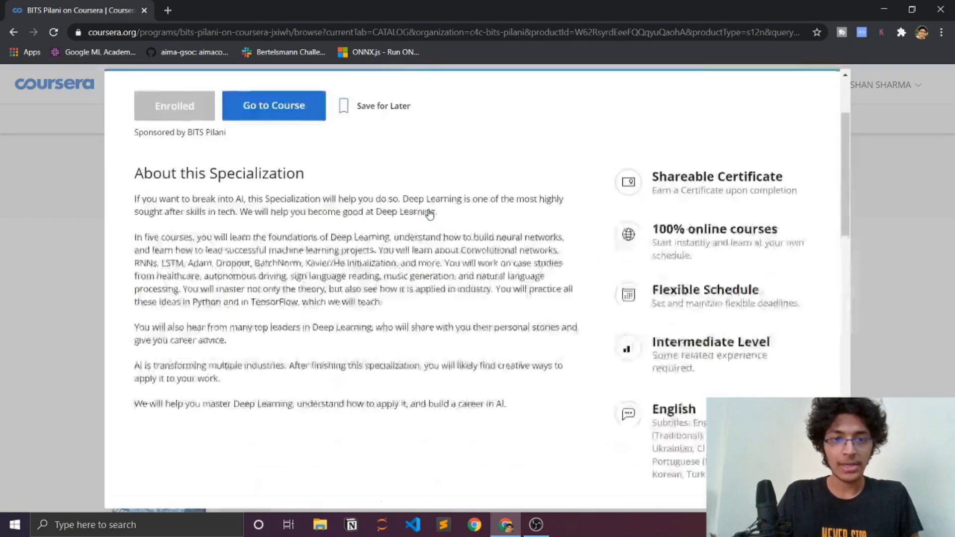
scroll(431, 214, "up", 3)
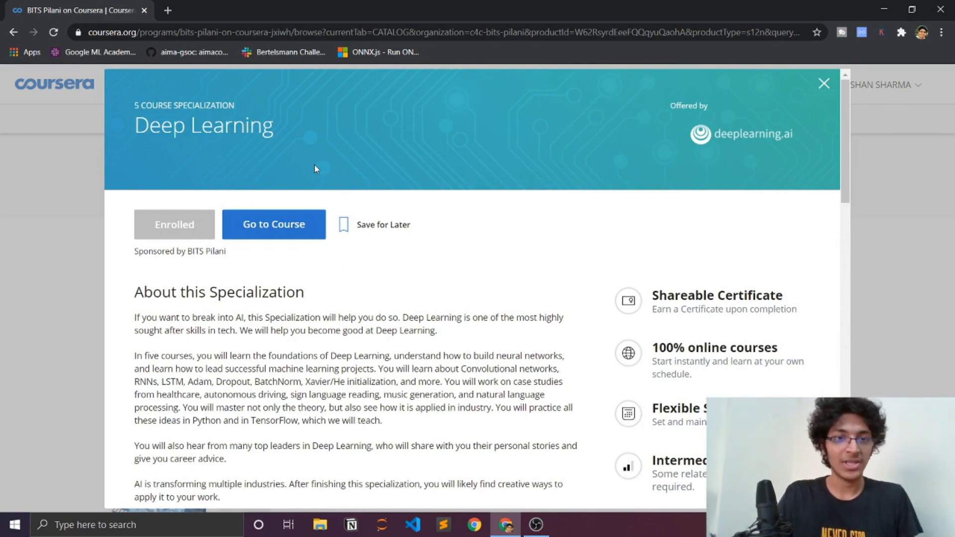
Search for python and view Python for Everybody's five courses, including the Capstone.
left_click(66, 199)
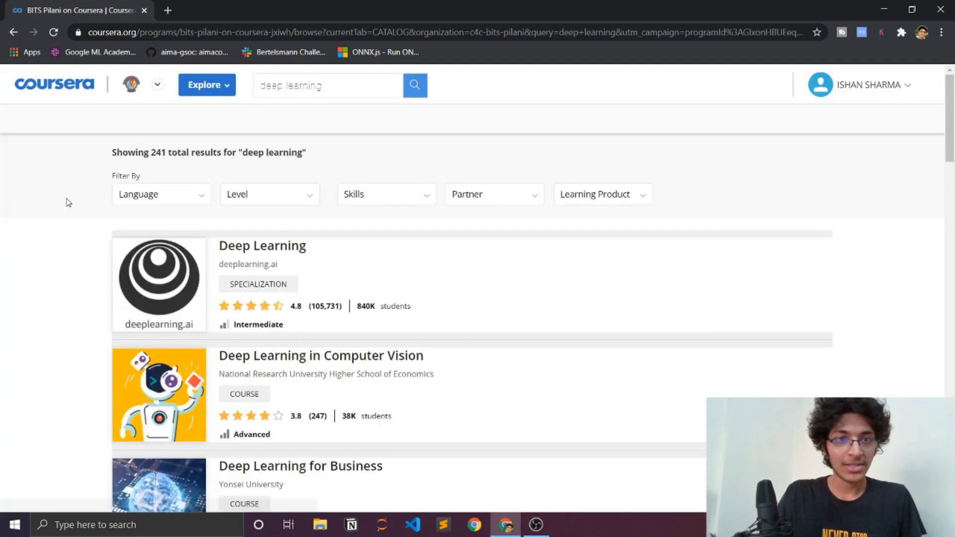
scroll(364, 243, "down", 3)
scroll(363, 249, "up", 2)
scroll(364, 249, "up", 1)
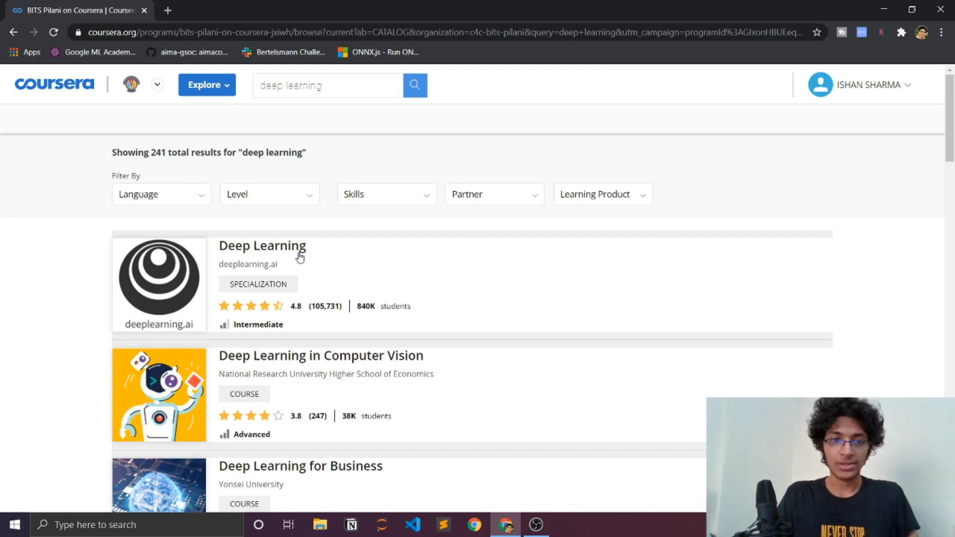
left_click(359, 87)
key("ctrl+a")
type("r")
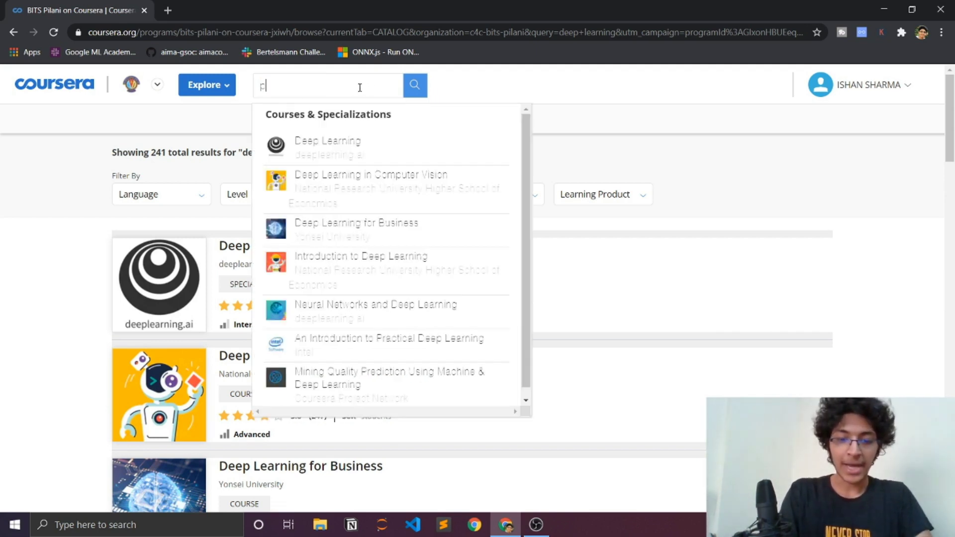
key("Return")
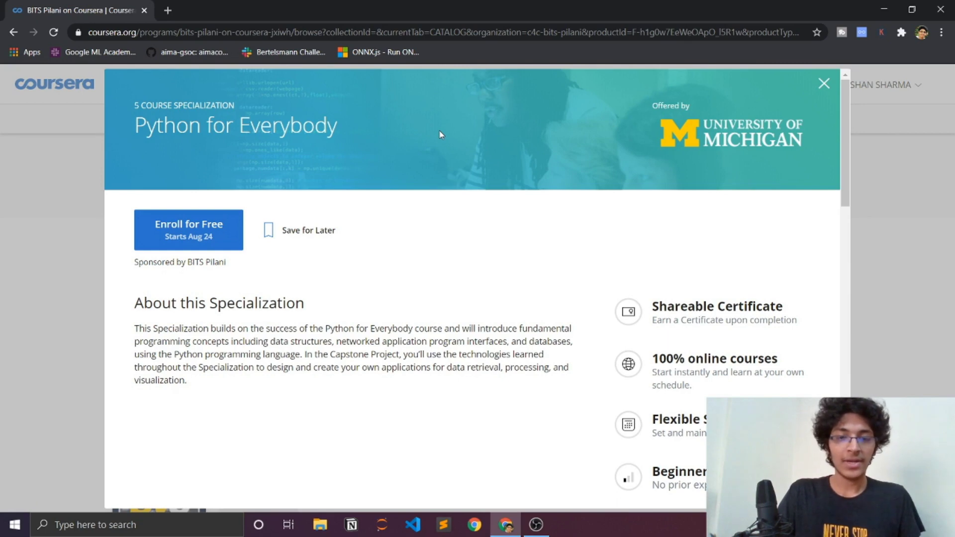
scroll(440, 135, "down", 3)
scroll(439, 134, "down", 3)
scroll(440, 134, "down", 2)
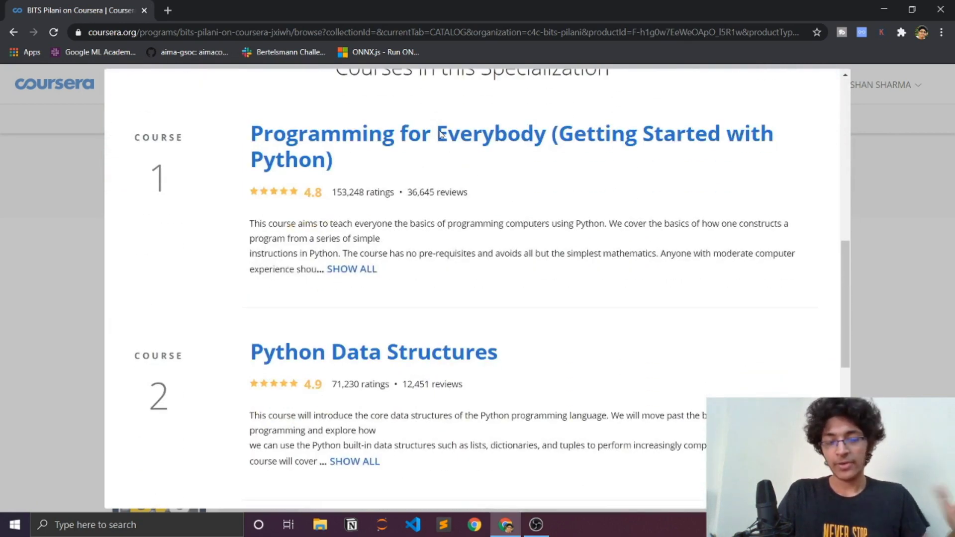
scroll(442, 134, "down", 1)
scroll(442, 135, "down", 2)
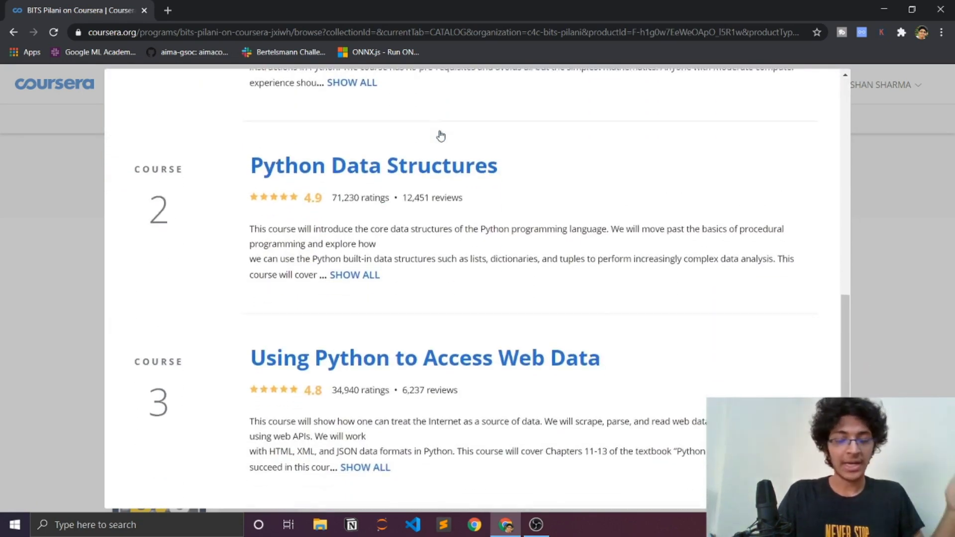
scroll(441, 135, "down", 1)
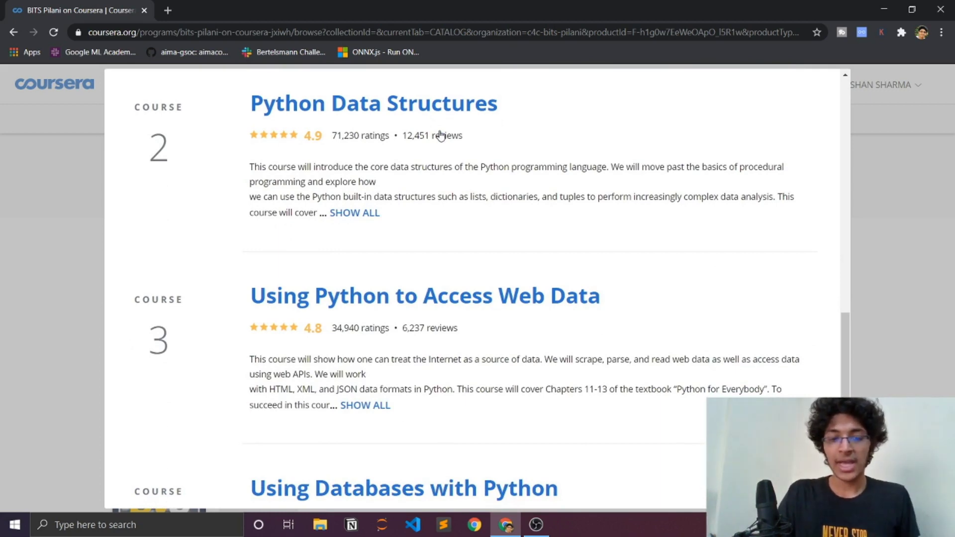
scroll(440, 135, "down", 2)
scroll(440, 130, "down", 1)
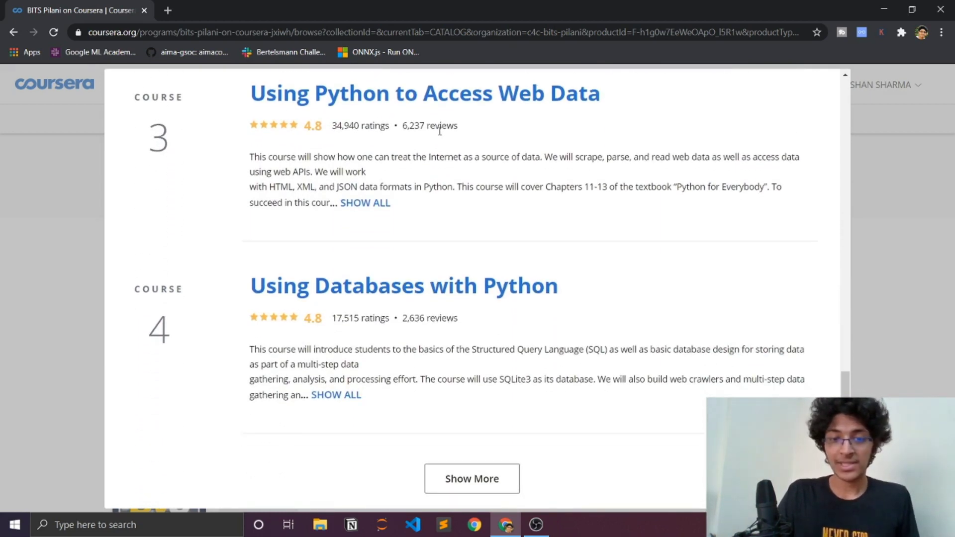
left_click(479, 469)
scroll(479, 302, "down", 3)
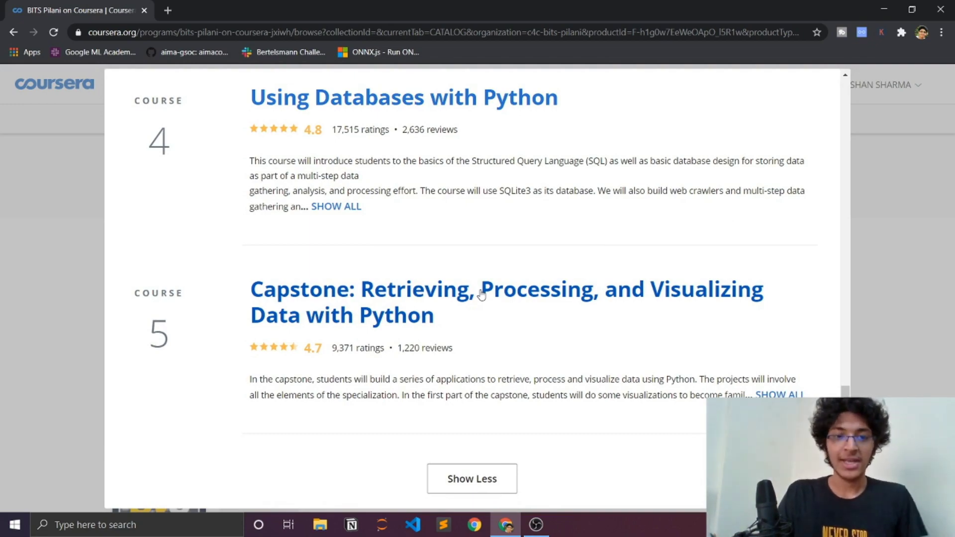
scroll(482, 295, "up", 4)
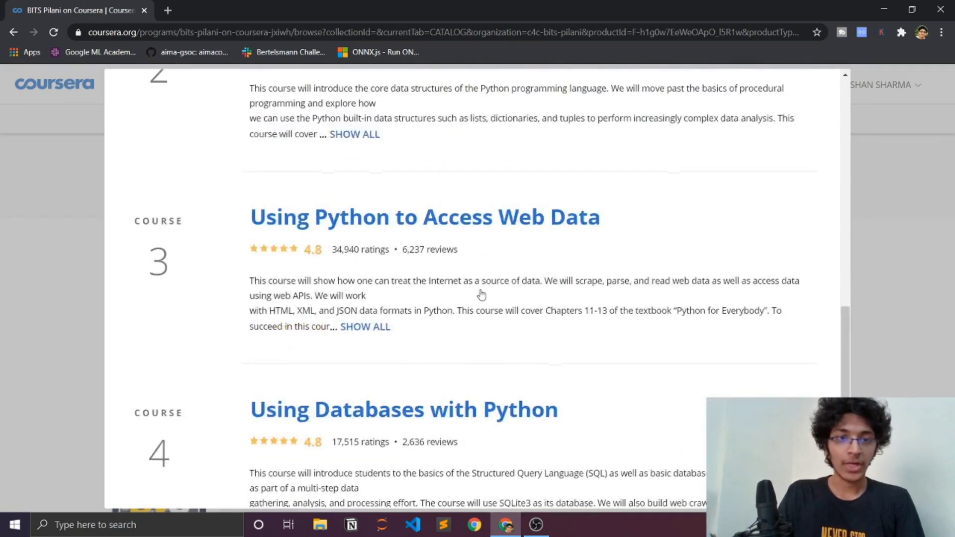
scroll(482, 294, "up", 5)
scroll(482, 295, "up", 5)
scroll(482, 295, "up", 2)
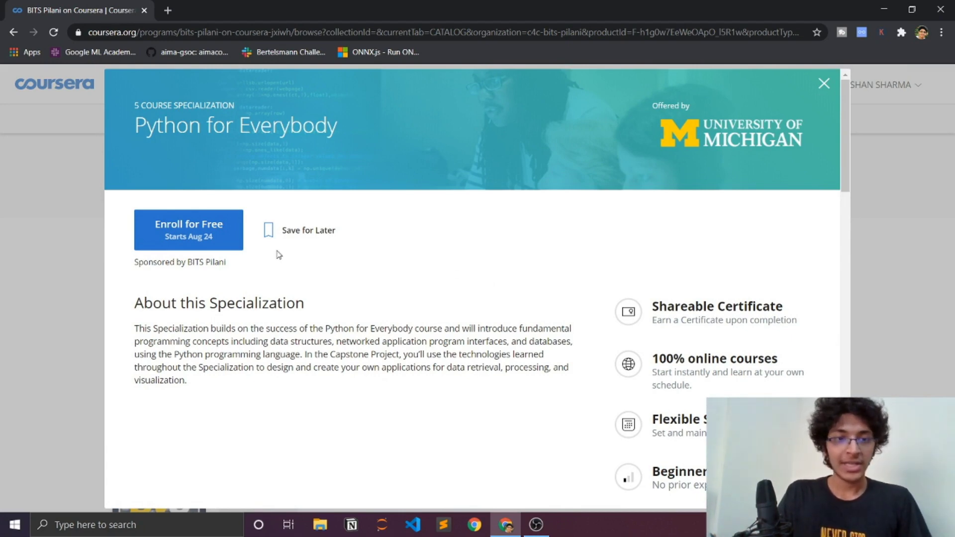
left_click(42, 187)
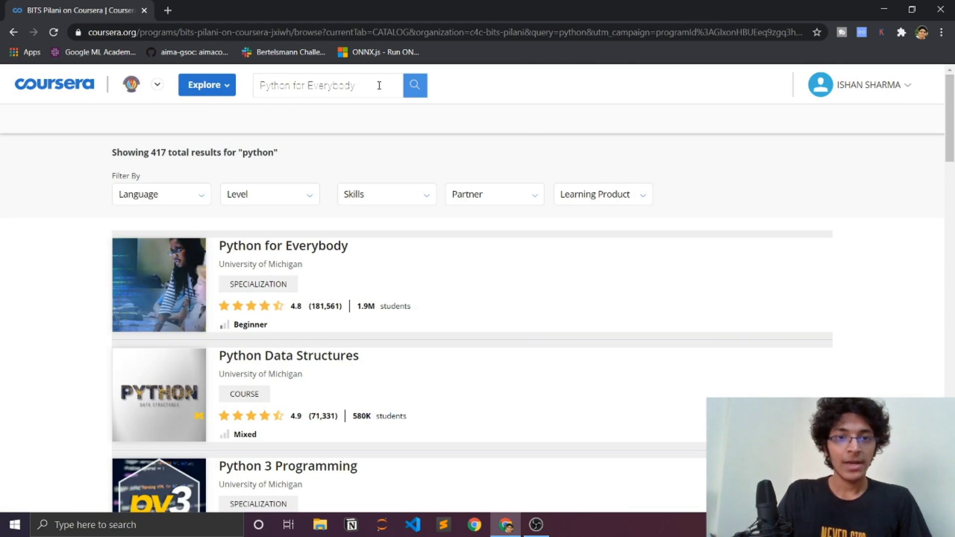
left_click(379, 86)
key("ctrl+a")
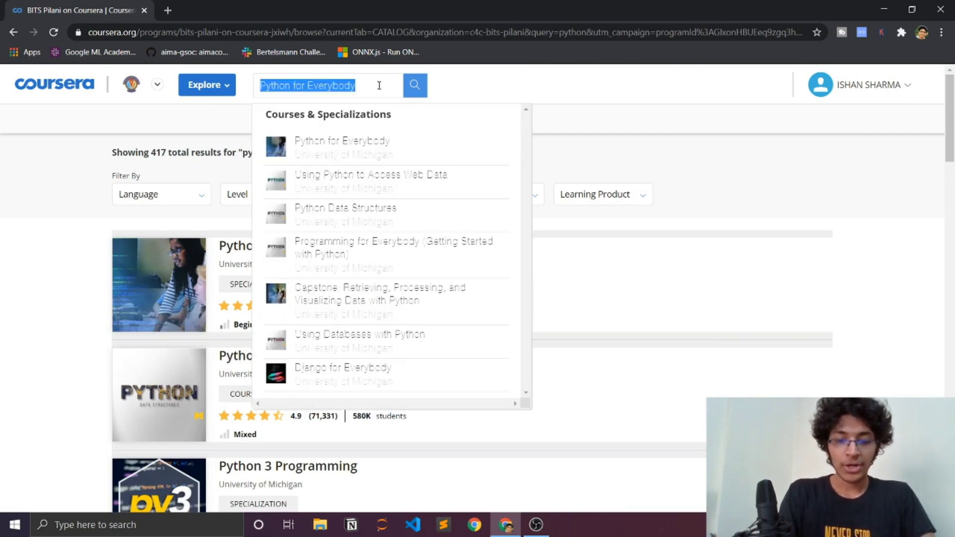
type("fire")
key("Return")
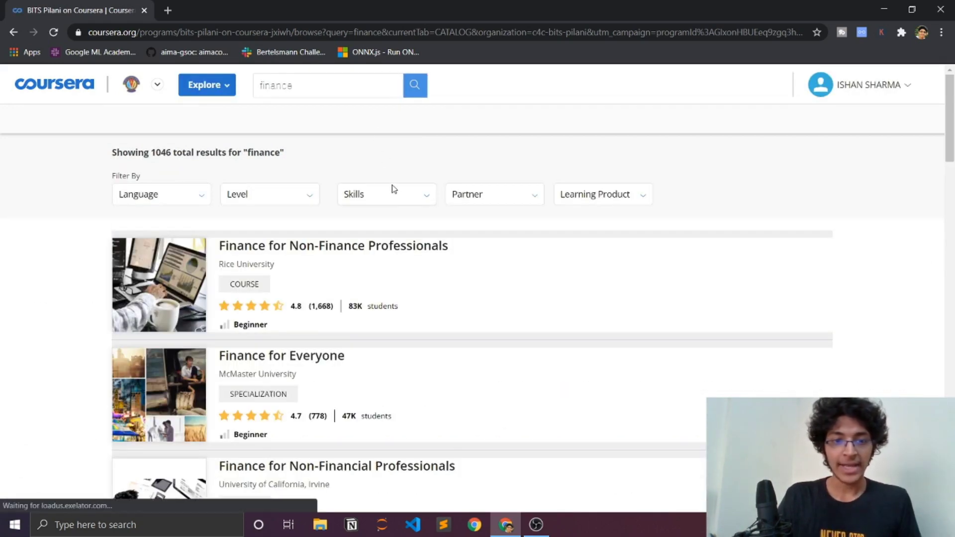
scroll(393, 283, "down", 2)
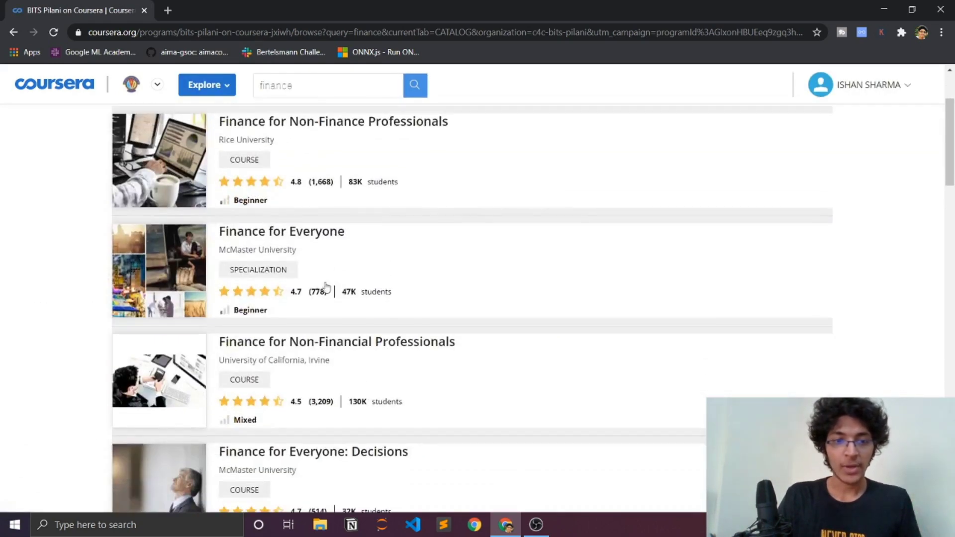
left_click(309, 232)
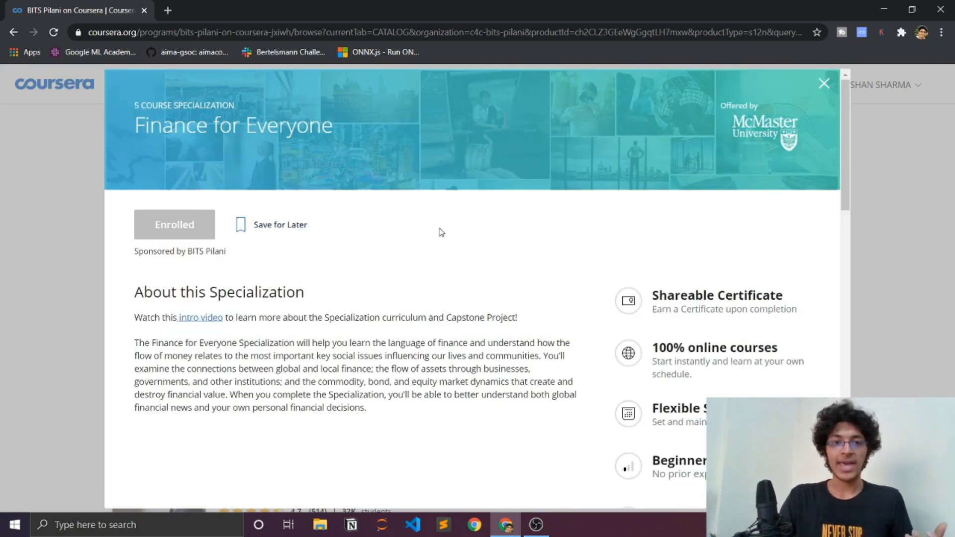
scroll(441, 232, "down", 3)
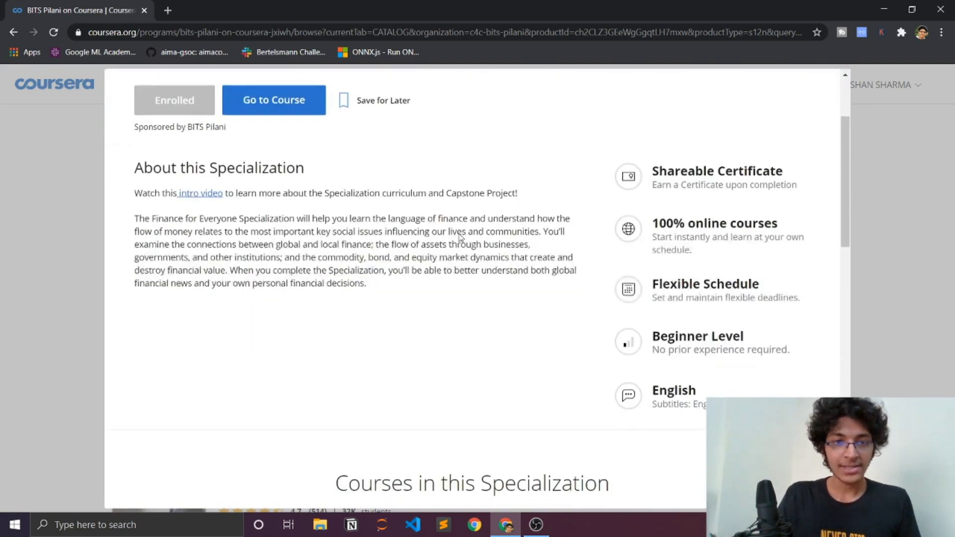
scroll(459, 234, "down", 2)
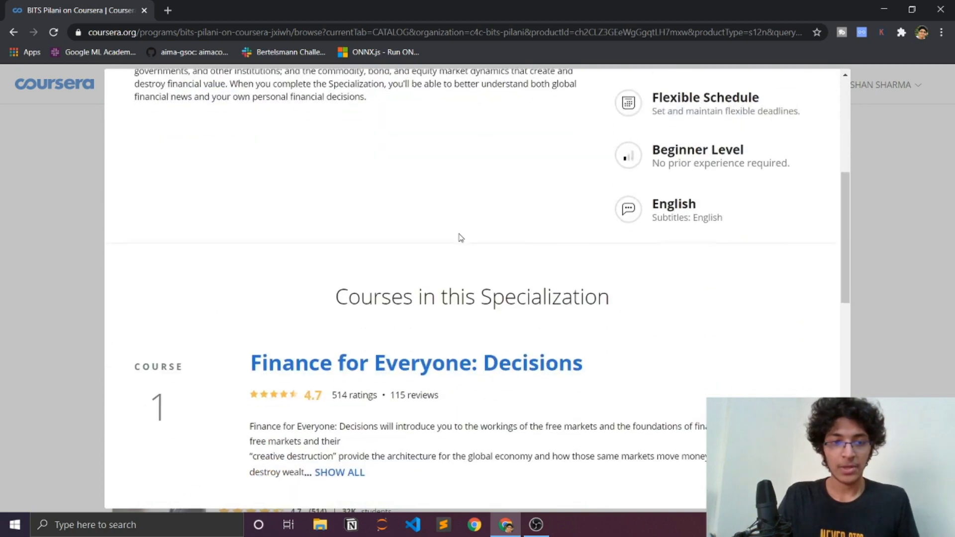
scroll(460, 237, "down", 4)
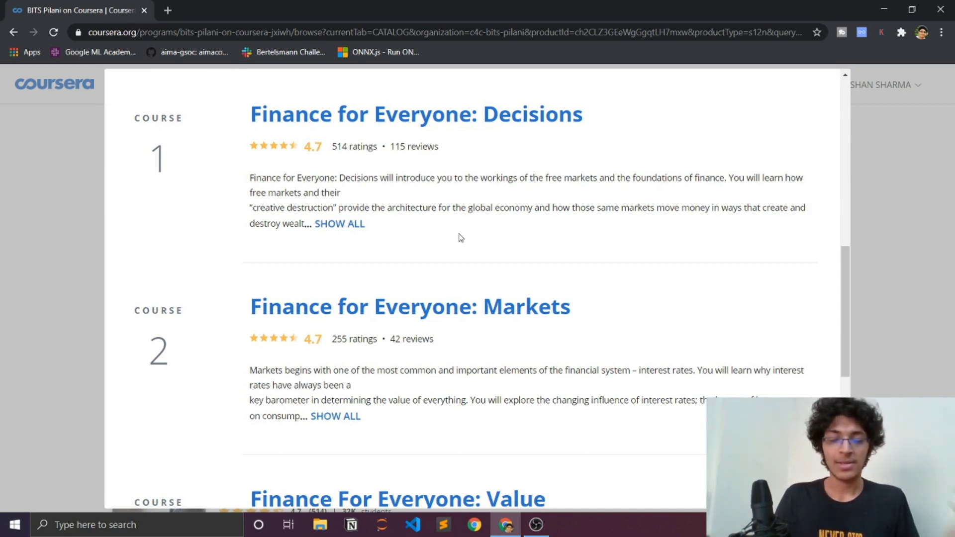
scroll(478, 253, "down", 2)
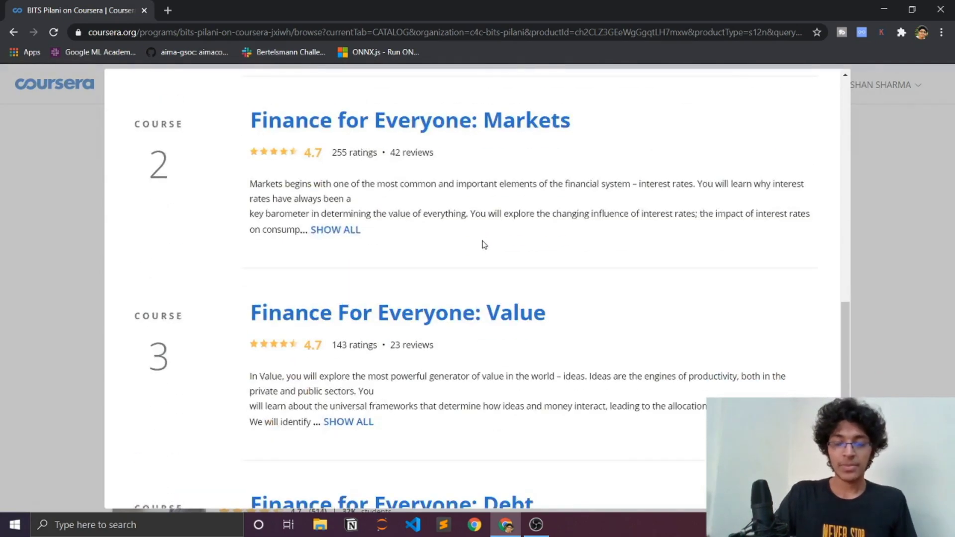
scroll(482, 245, "down", 2)
scroll(482, 245, "down", 1)
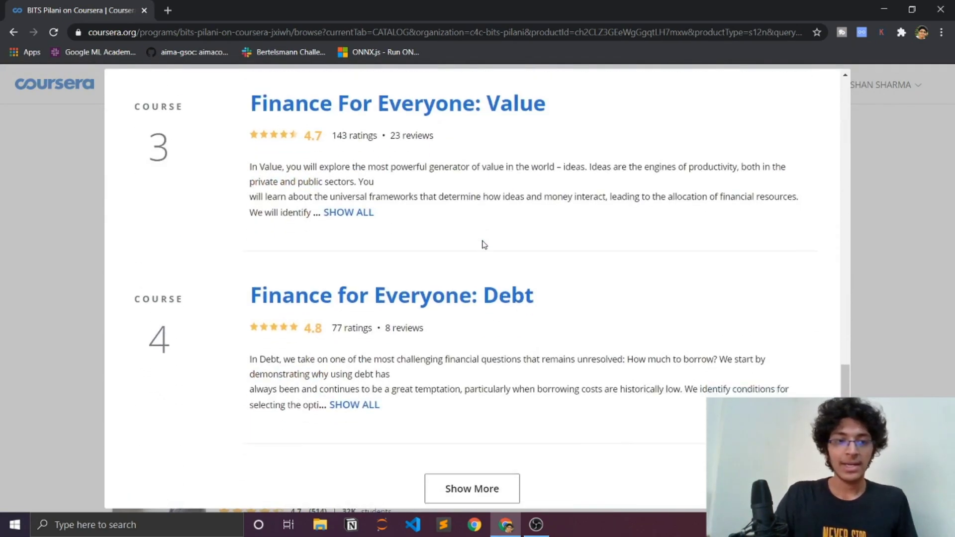
scroll(480, 240, "up", 3)
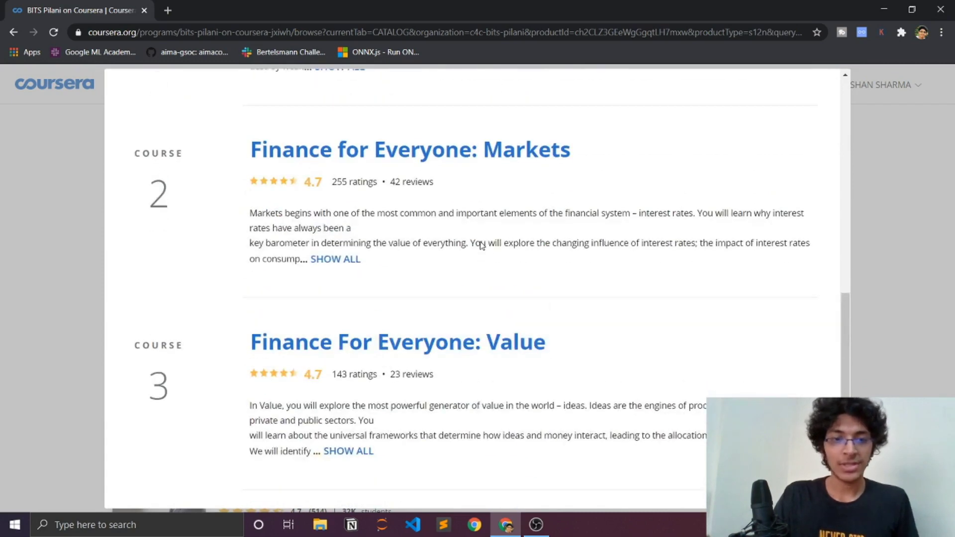
scroll(477, 232, "up", 3)
scroll(479, 232, "up", 4)
scroll(478, 233, "up", 1)
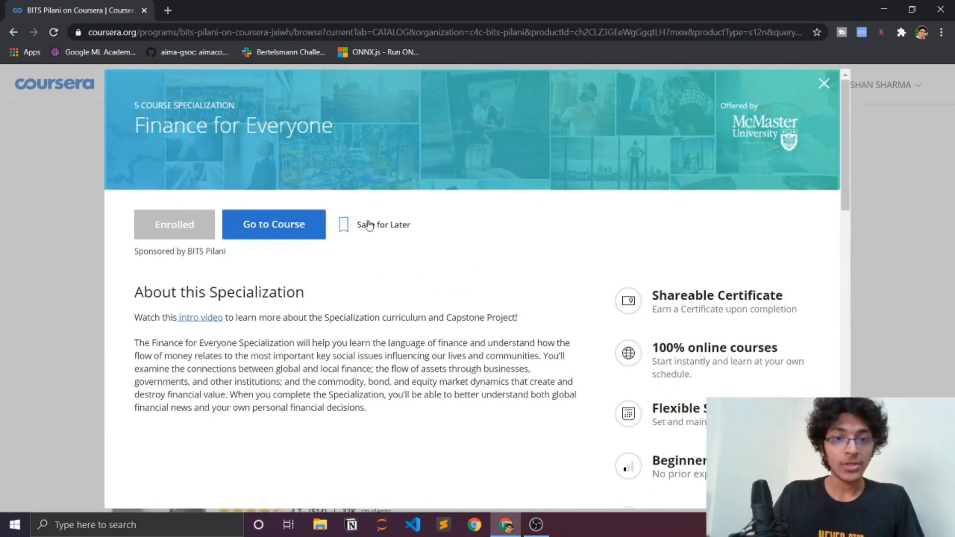
Leave Finance for Everyone and search the catalog for the science of well being.
left_click(52, 192)
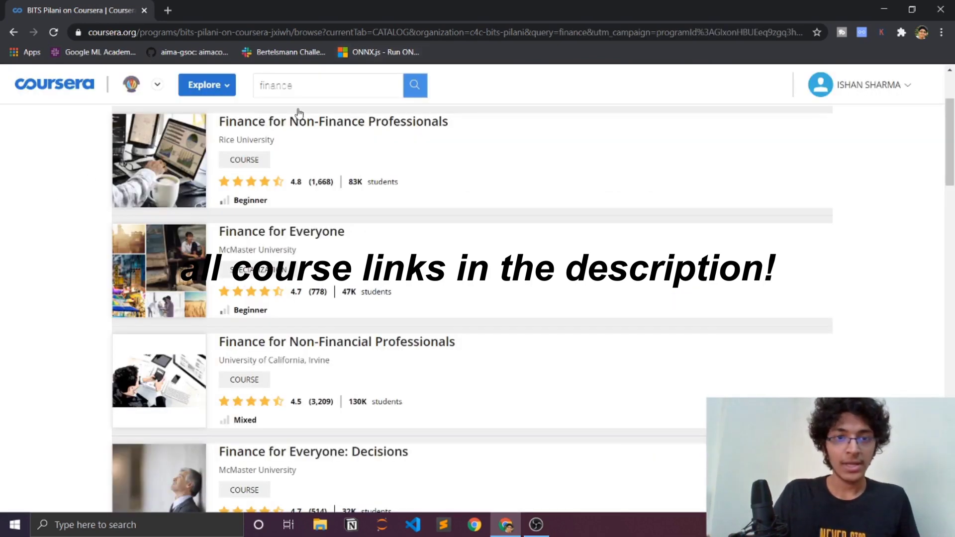
double_click(323, 84)
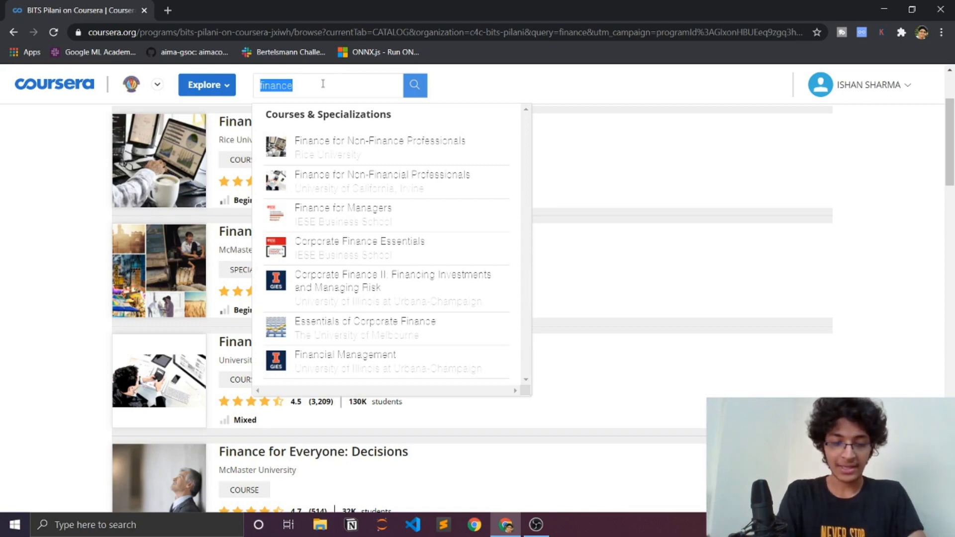
type("the science of well")
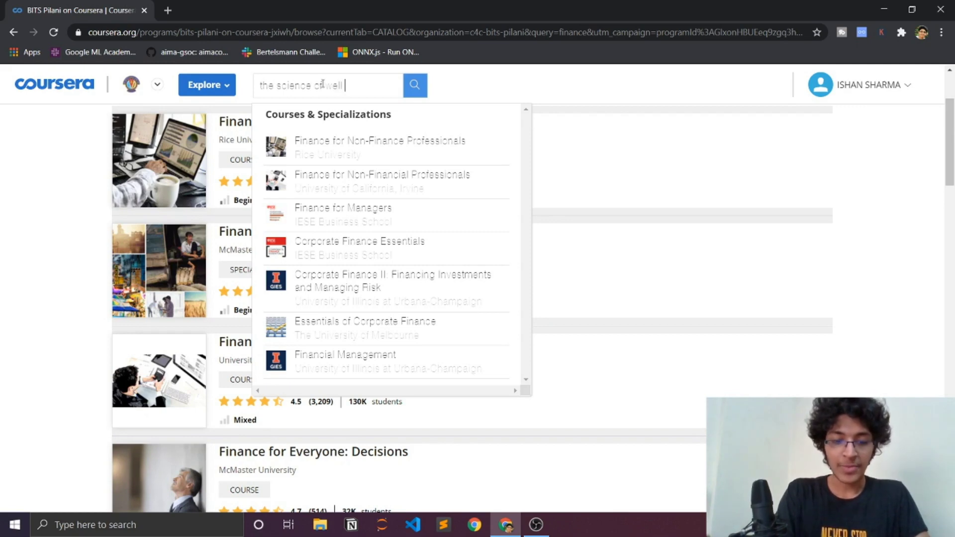
type(" being")
key("Return")
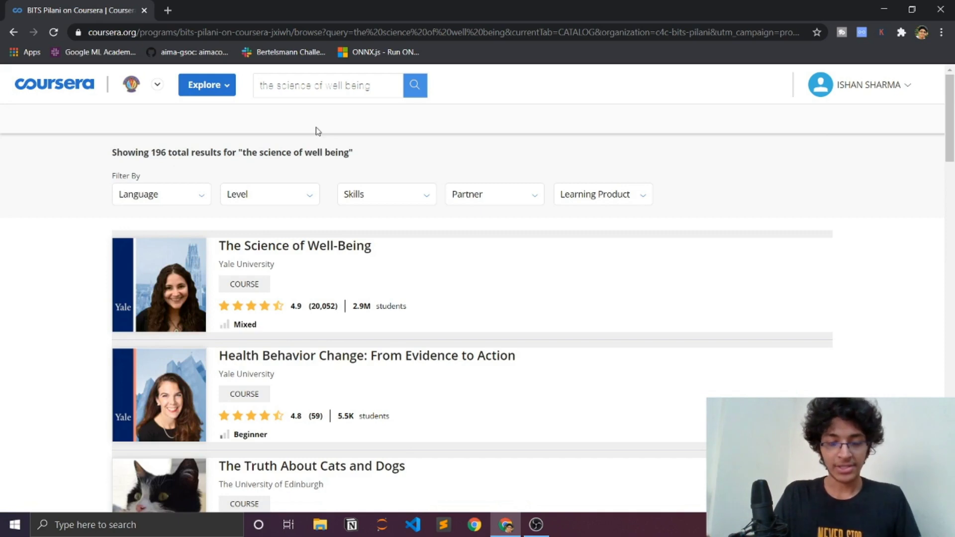
View The Science of Well-Being's full ten-week syllabus, then return to the 196 results.
left_click(256, 253)
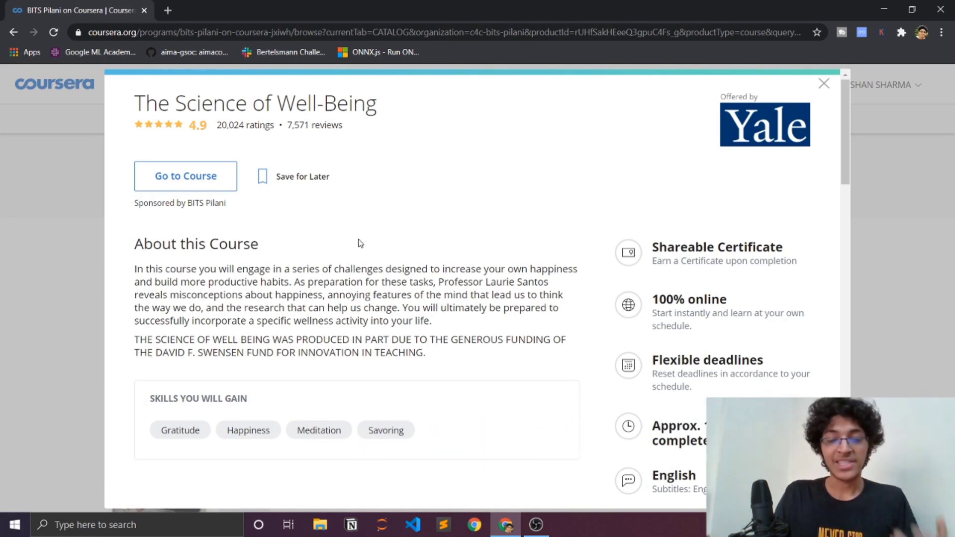
scroll(358, 244, "down", 1)
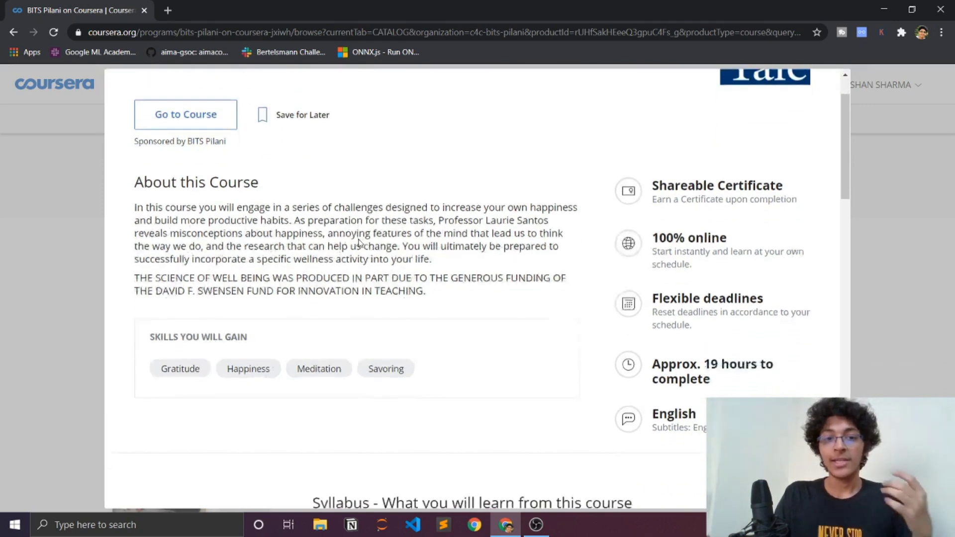
scroll(359, 243, "down", 2)
scroll(358, 243, "down", 1)
scroll(358, 243, "down", 3)
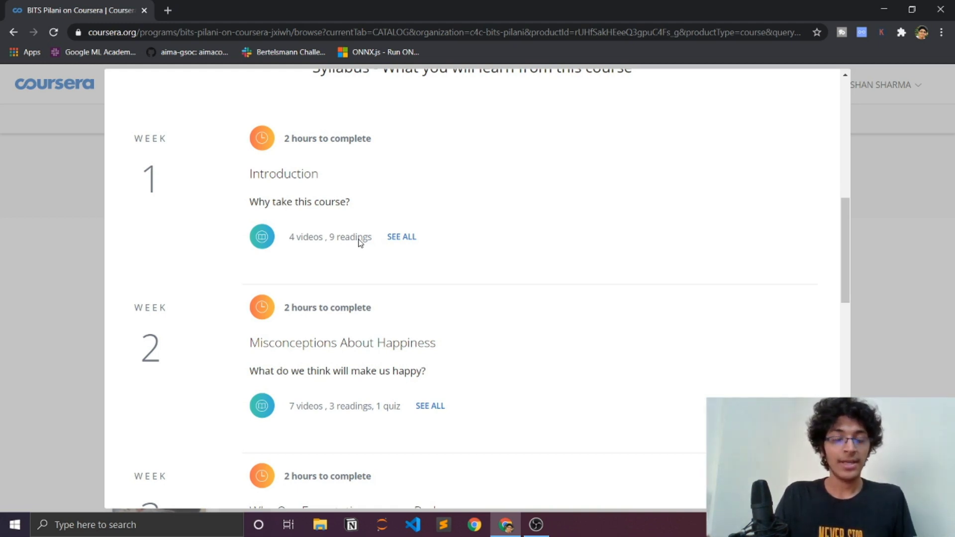
scroll(359, 241, "down", 3)
scroll(359, 240, "down", 3)
scroll(359, 239, "up", 1)
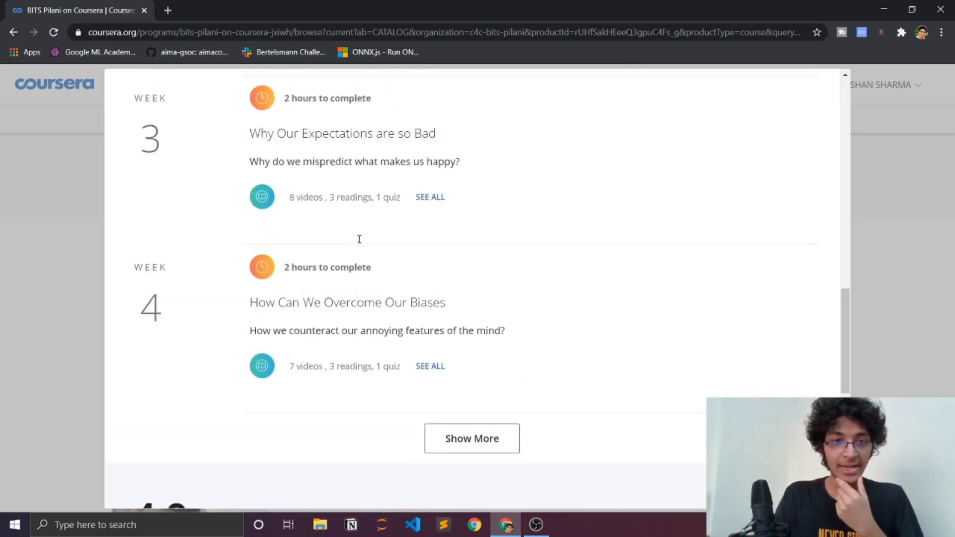
scroll(359, 239, "up", 2)
scroll(358, 240, "down", 2)
left_click(471, 452)
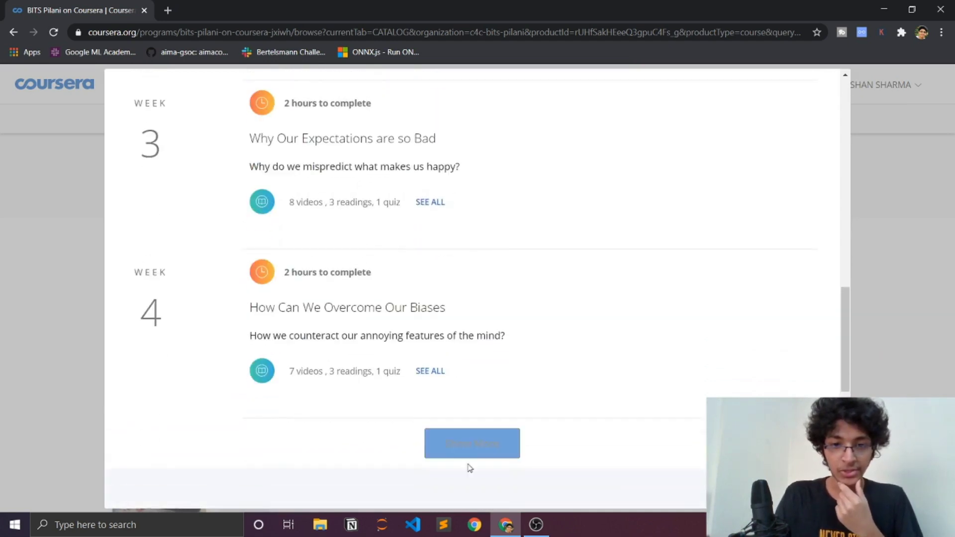
left_click(464, 444)
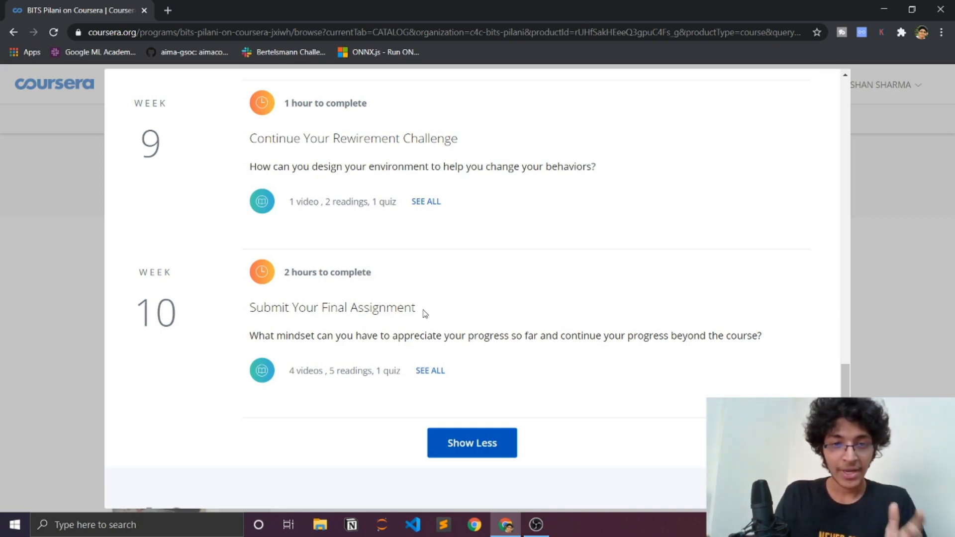
scroll(423, 313, "up", 3)
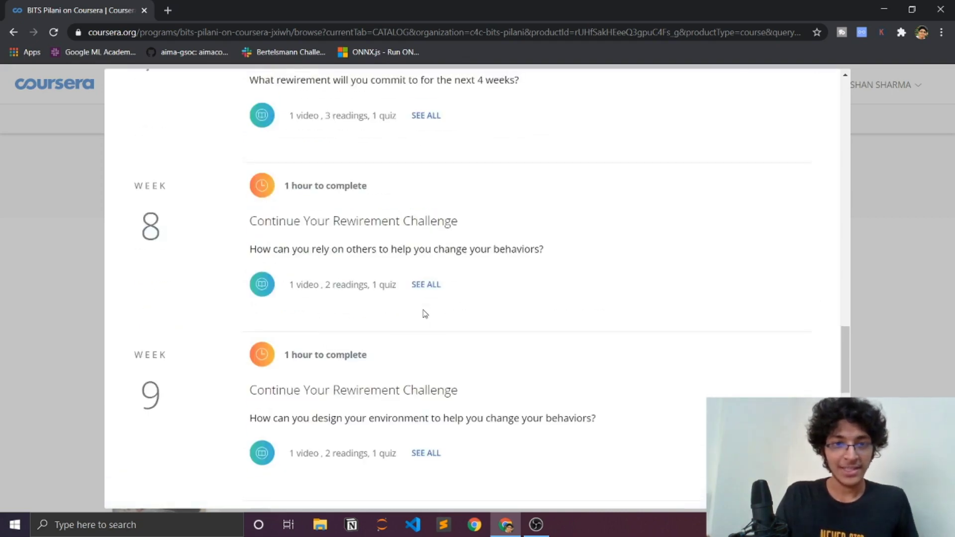
scroll(424, 314, "up", 10)
scroll(423, 314, "up", 10)
scroll(423, 314, "up", 3)
left_click(52, 175)
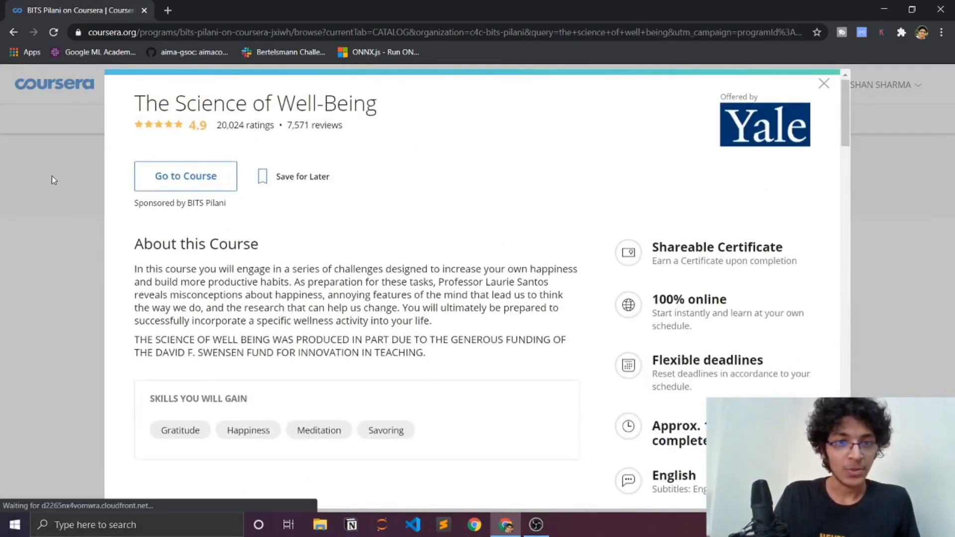
left_click(377, 84)
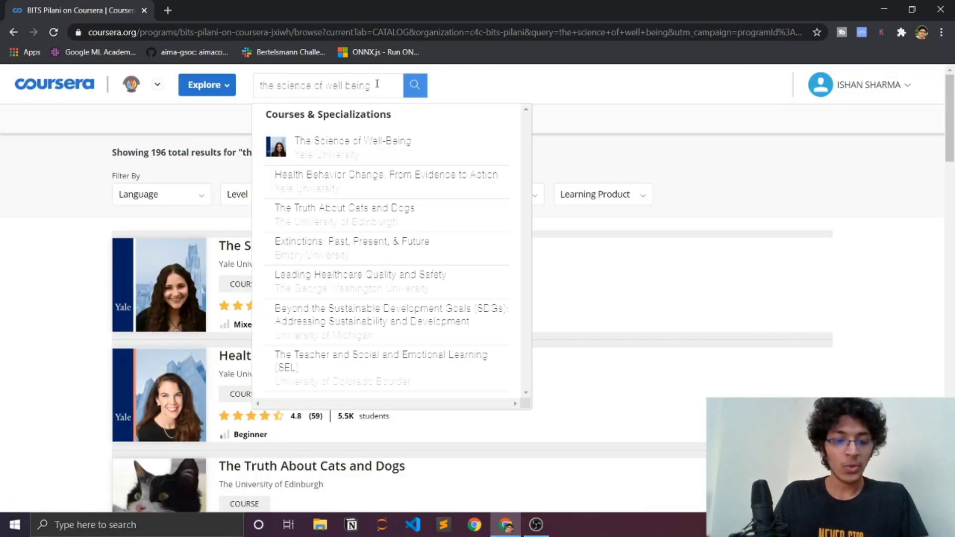
Search for 'learing how to learn' and view the Learning How to Learn course details.
key("ctrl+a")
type("learing how to ")
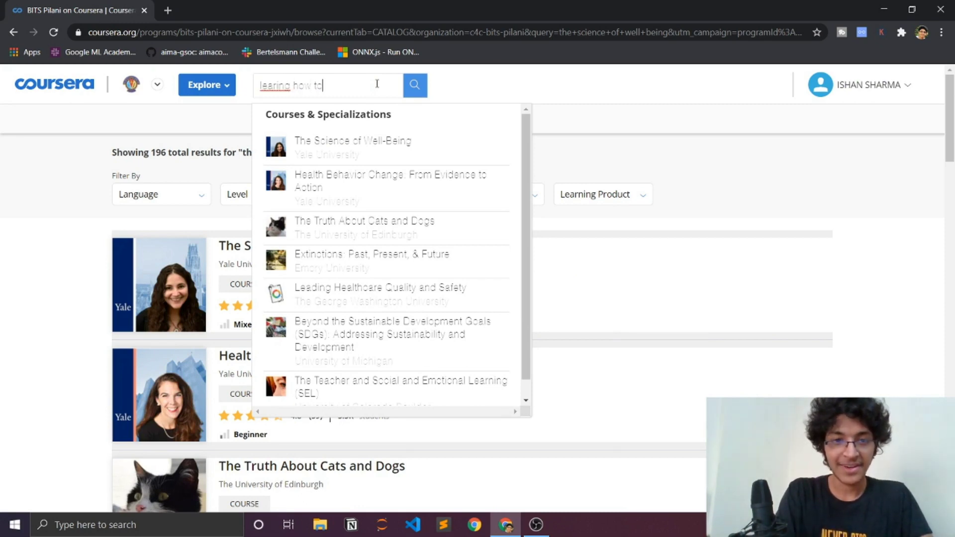
type("learn")
key("Return")
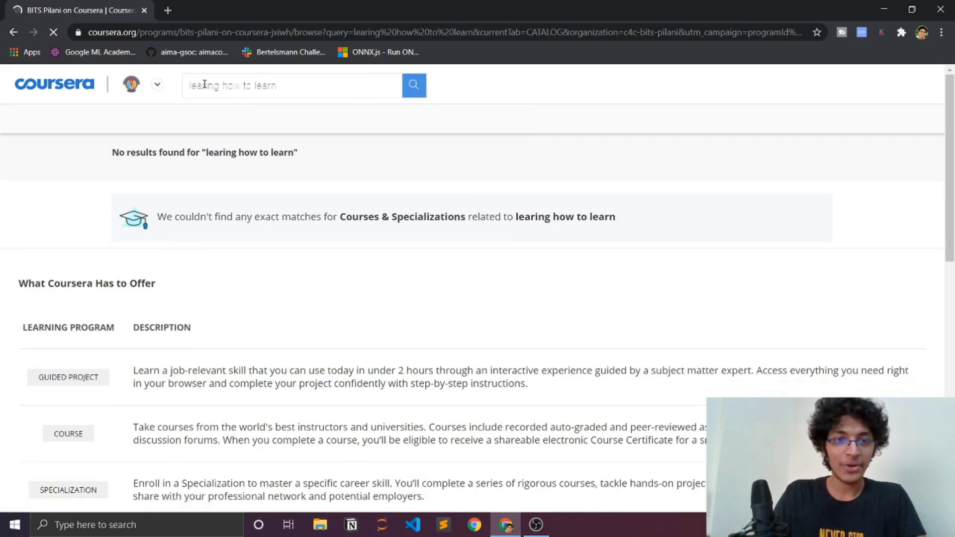
left_click(207, 87)
left_click(119, 149)
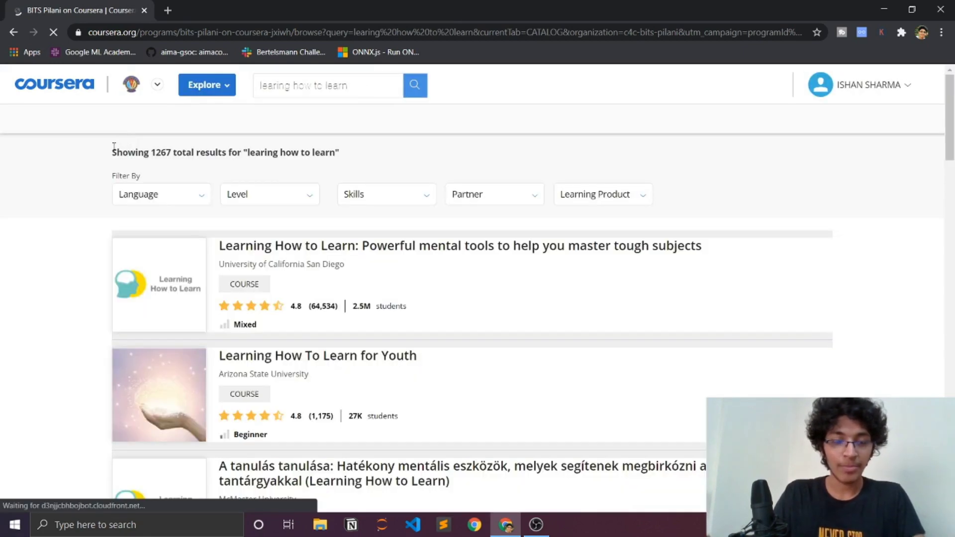
left_click(149, 272)
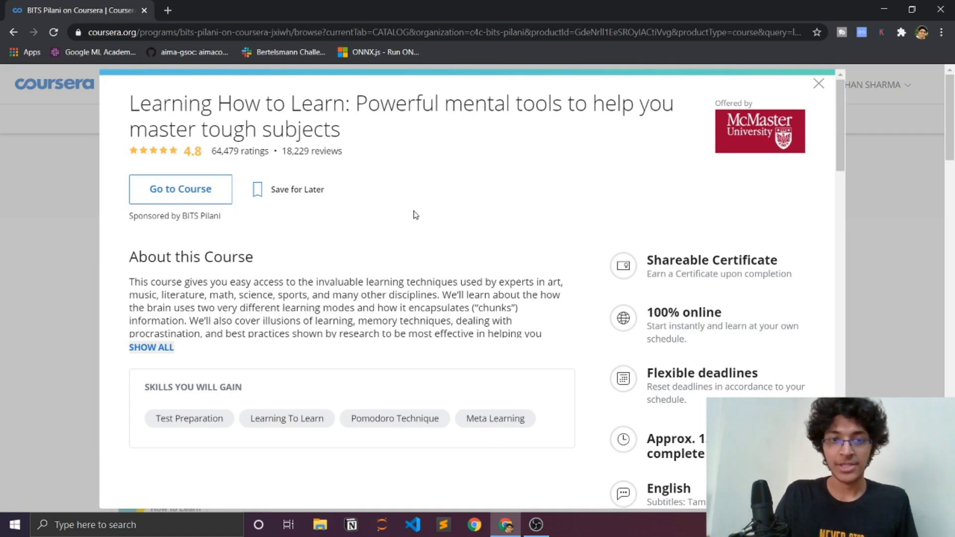
scroll(415, 216, "down", 1)
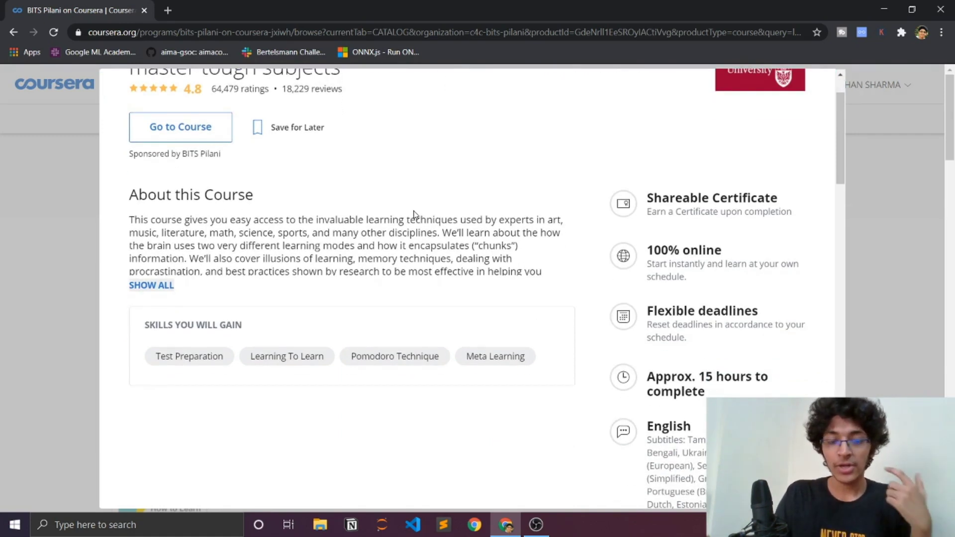
scroll(415, 215, "down", 1)
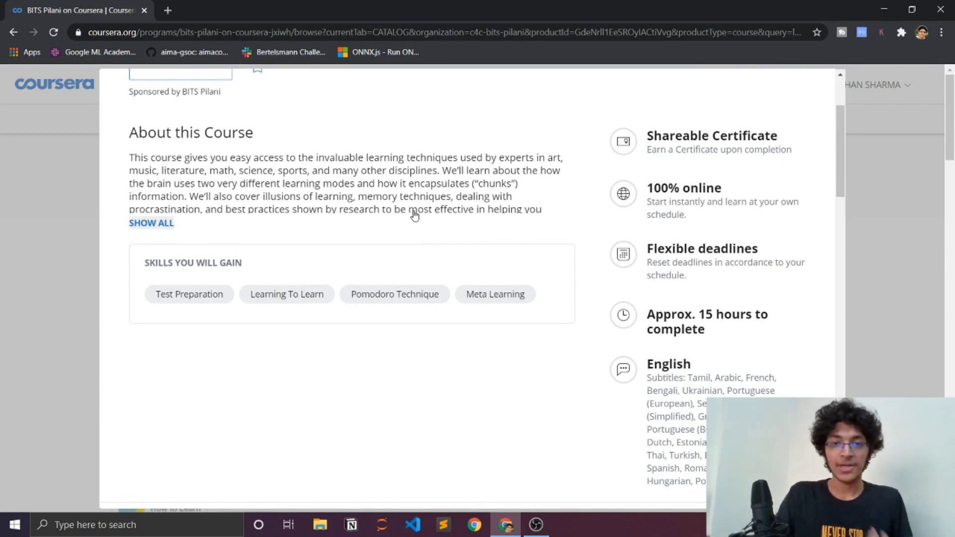
scroll(415, 215, "down", 2)
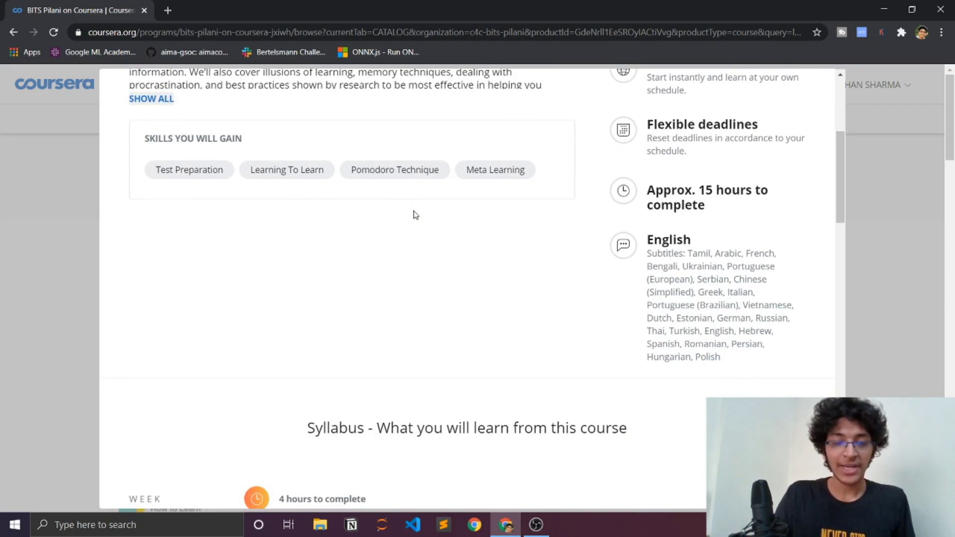
scroll(414, 215, "down", 3)
scroll(414, 215, "down", 3)
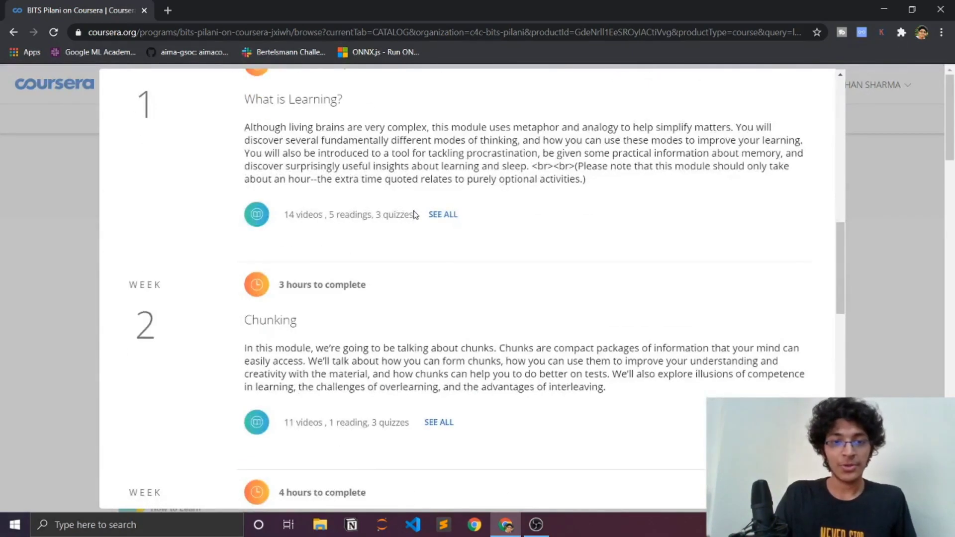
scroll(415, 214, "down", 4)
scroll(414, 216, "down", 3)
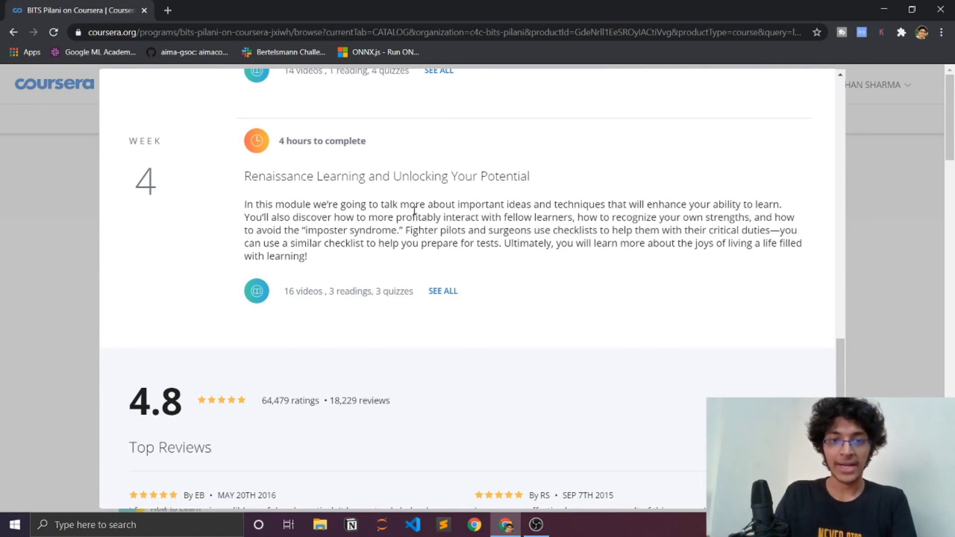
scroll(414, 211, "up", 1)
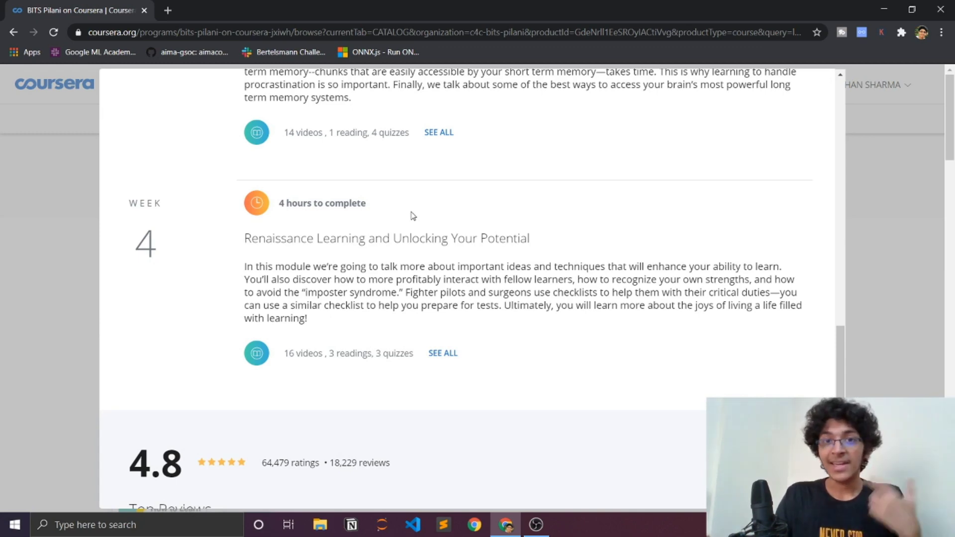
scroll(412, 215, "up", 1)
scroll(412, 216, "up", 1)
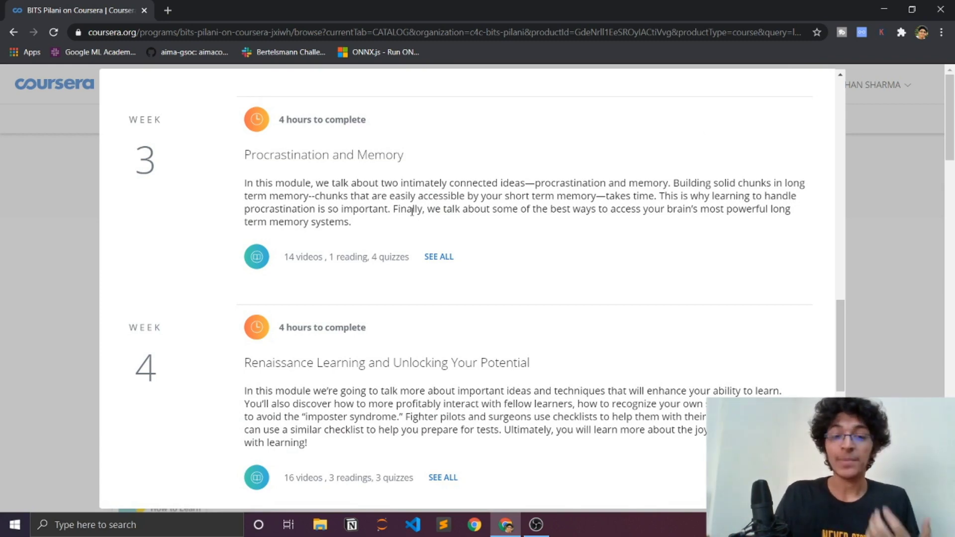
scroll(412, 215, "down", 3)
scroll(412, 215, "down", 3)
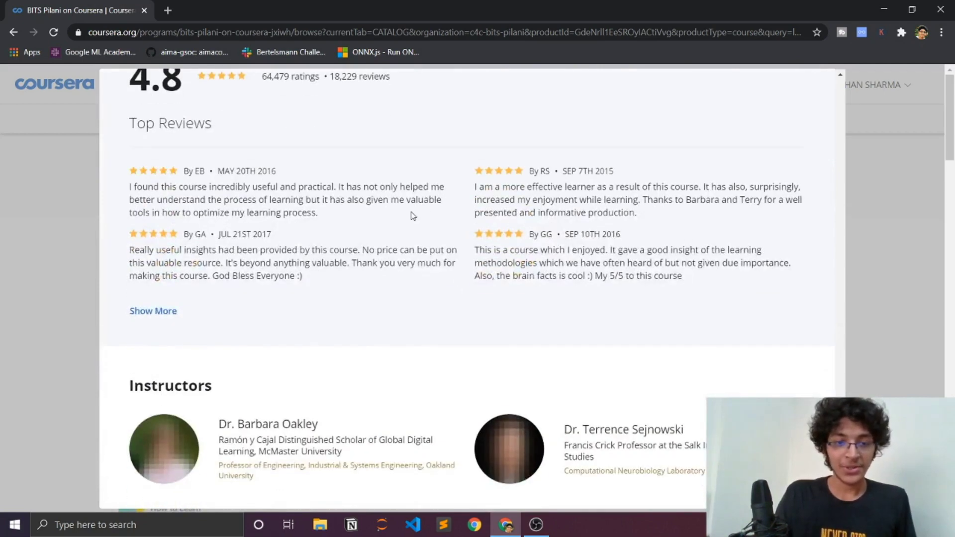
scroll(414, 217, "down", 1)
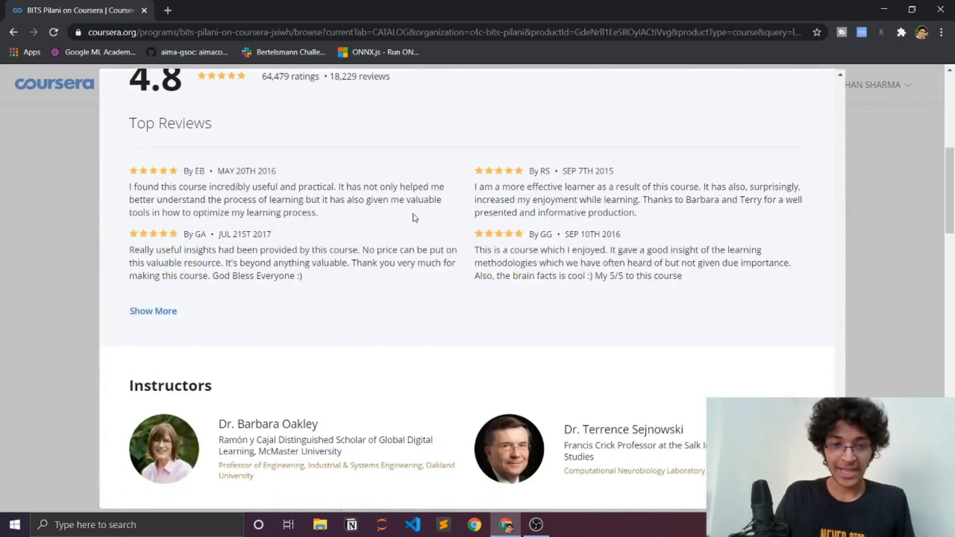
scroll(415, 218, "down", 1)
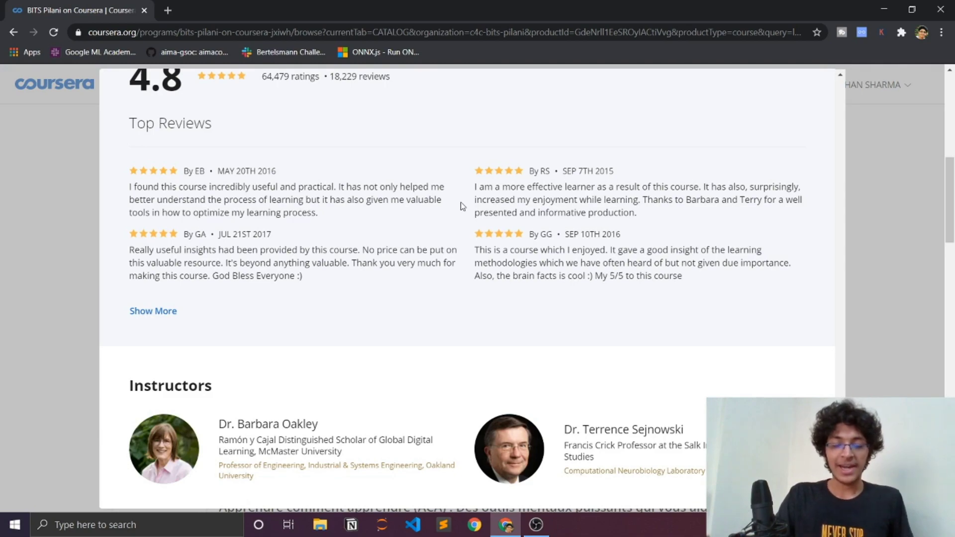
scroll(461, 202, "up", 3)
scroll(460, 203, "up", 8)
scroll(460, 200, "up", 5)
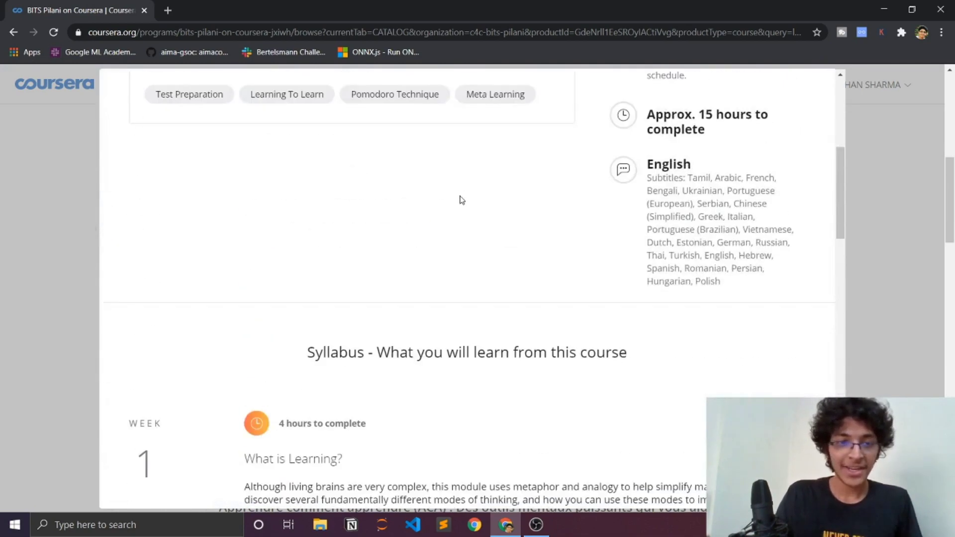
scroll(460, 200, "up", 4)
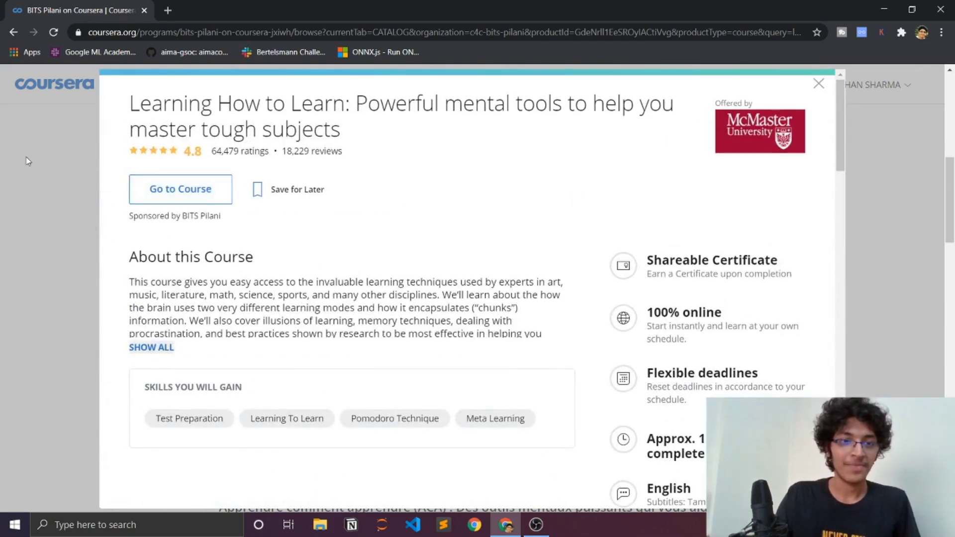
Review Learning How to Learn's ratings, reviews and instructors, then return to the results.
left_click(26, 160)
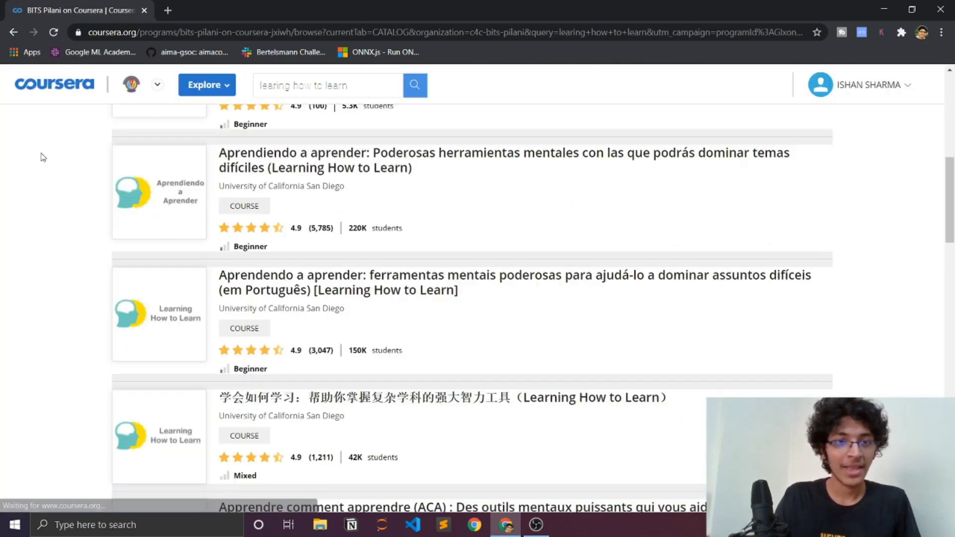
Search for google ar and view the Introduction to Augmented Reality and ARCore syllabus.
left_click(377, 89)
key("ctrl+a")
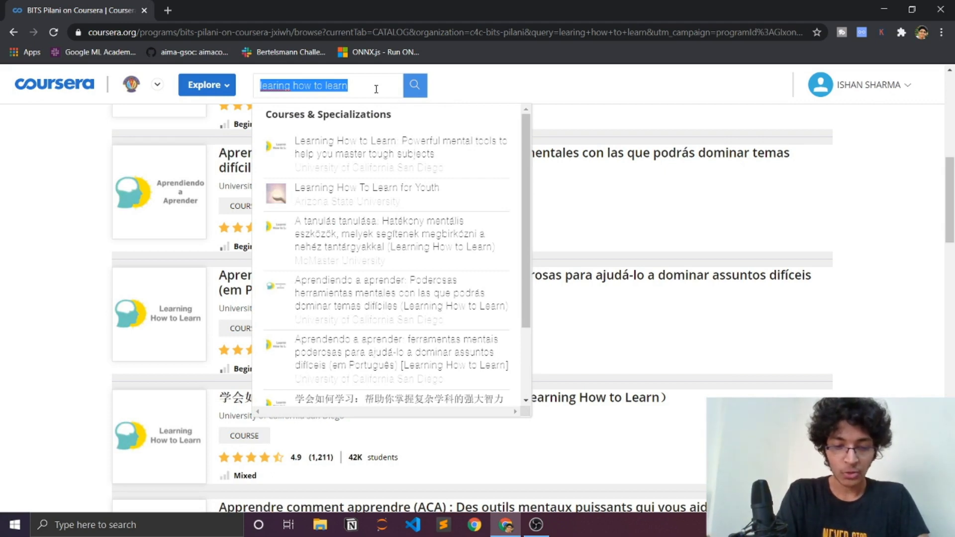
type("google")
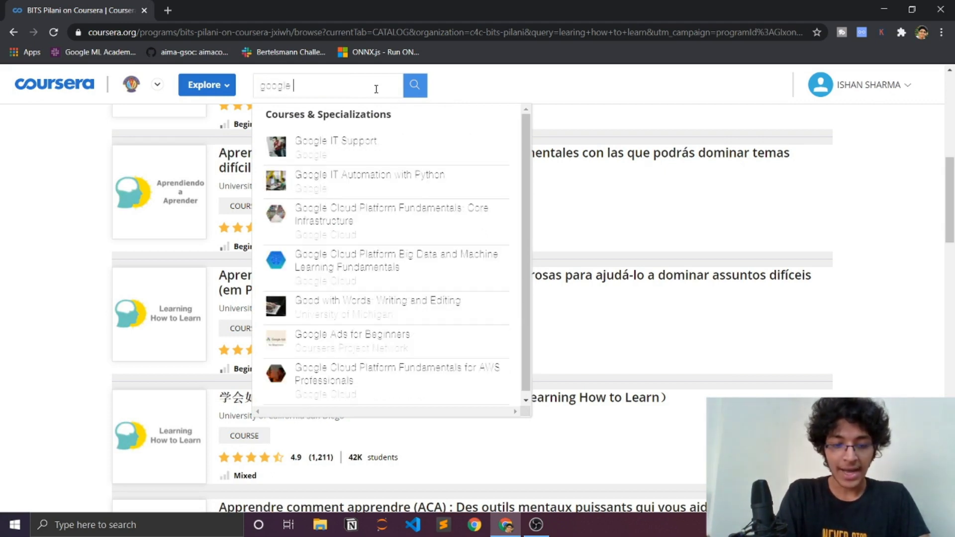
type(" ar")
key("Return")
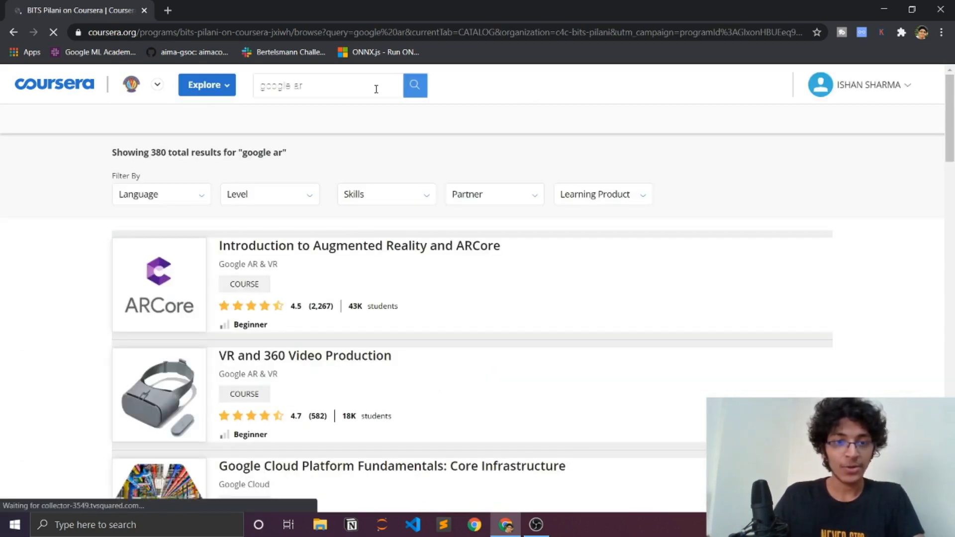
left_click(310, 264)
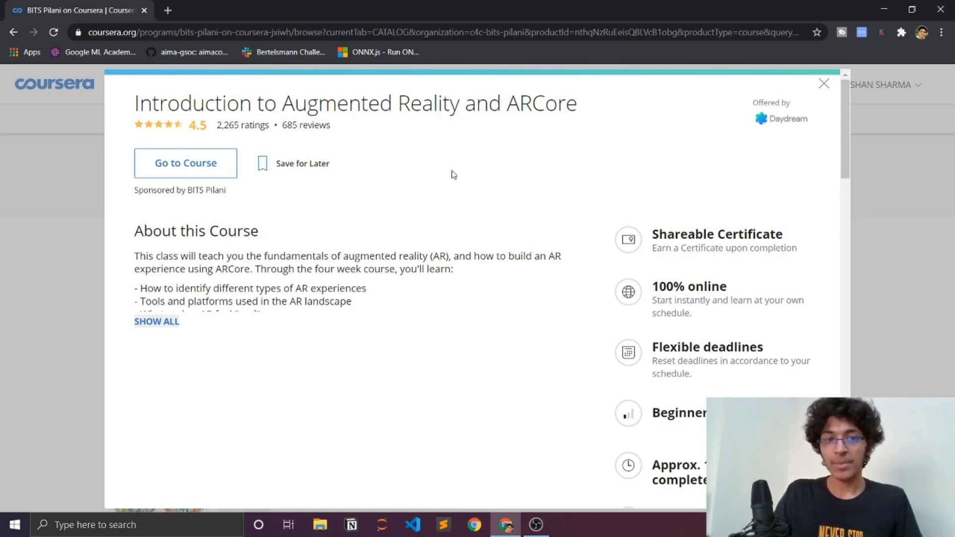
scroll(452, 175, "down", 4)
scroll(512, 199, "down", 3)
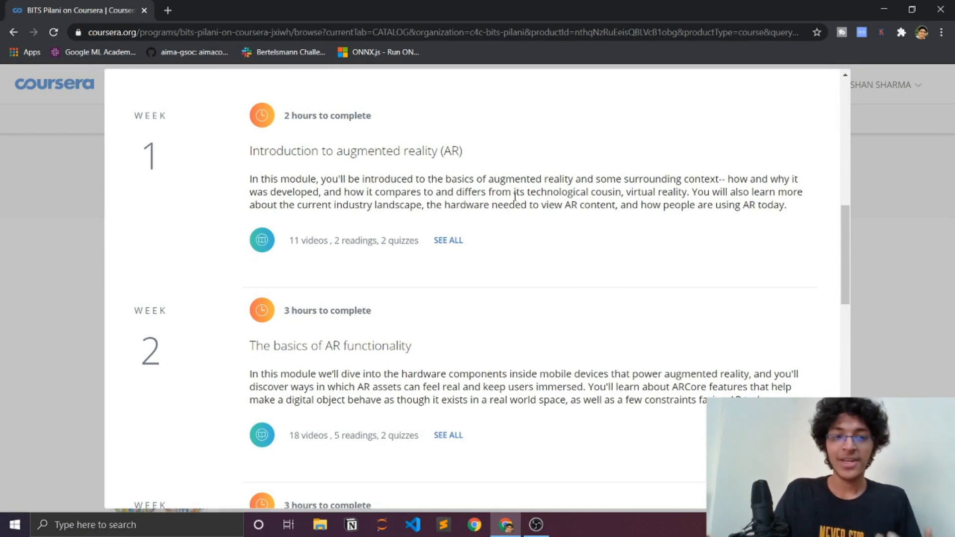
left_click(67, 224)
Search for design california arts and view CalArts' Graphic Design specialization details.
left_click(318, 84)
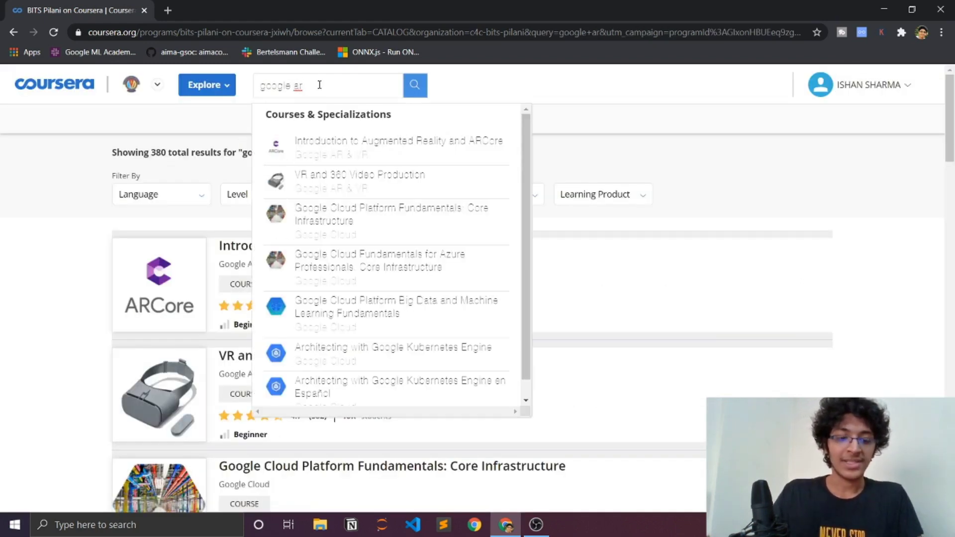
key("ctrl+a")
type("design")
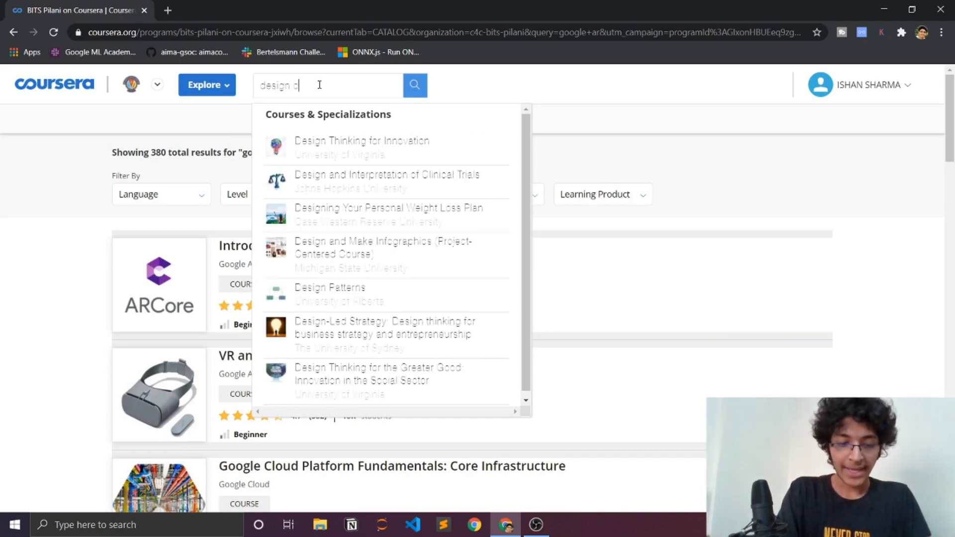
type("alifo")
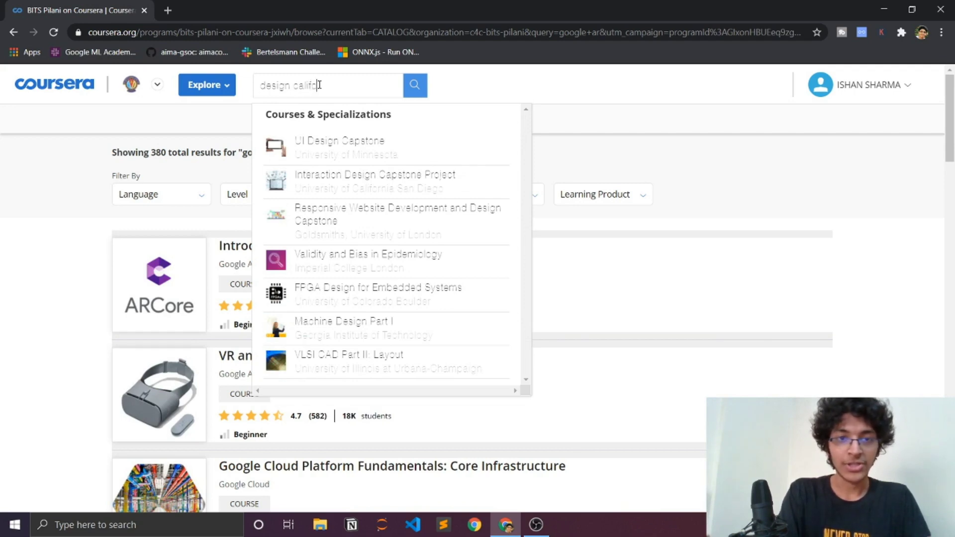
type("rnia arts")
key("Return")
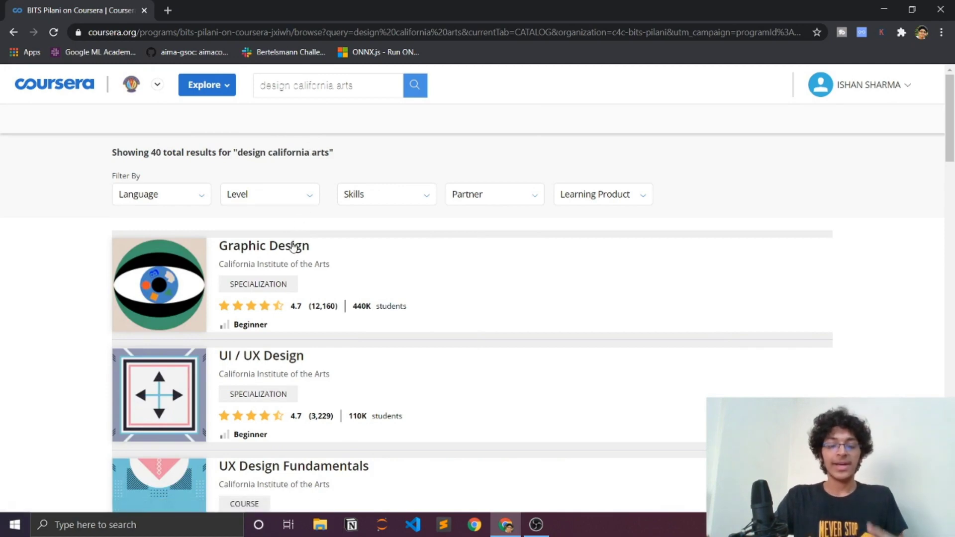
left_click(294, 247)
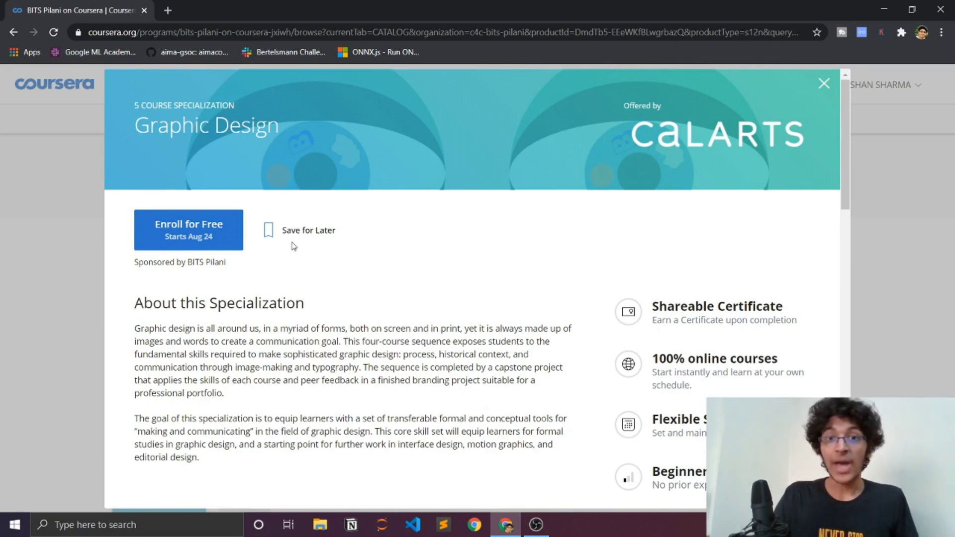
scroll(384, 251, "down", 3)
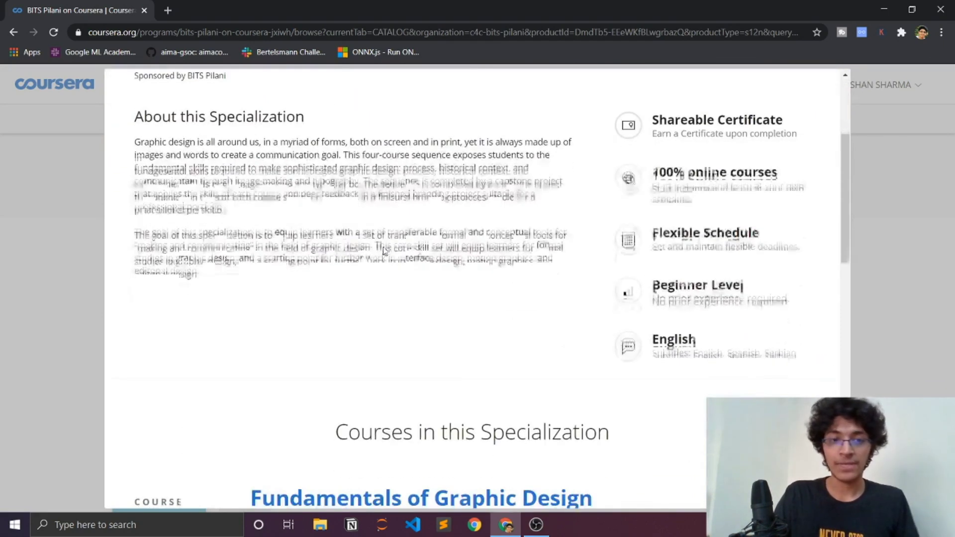
scroll(383, 252, "down", 4)
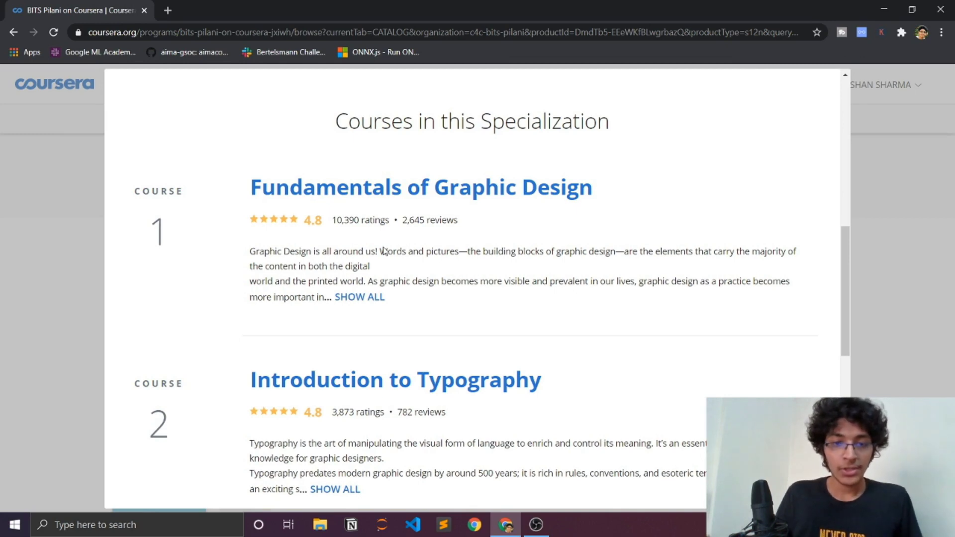
scroll(438, 235, "down", 4)
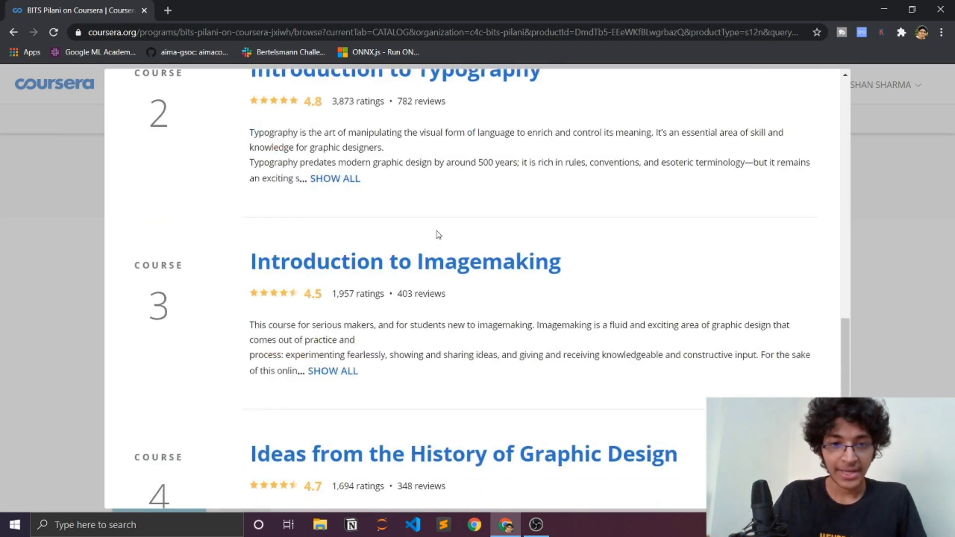
scroll(437, 234, "up", 2)
scroll(437, 234, "up", 1)
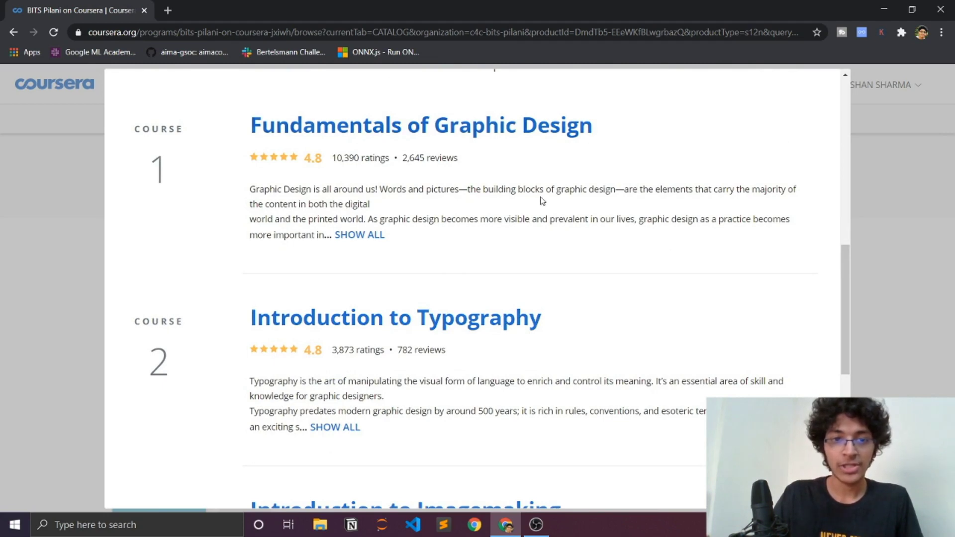
scroll(537, 200, "down", 3)
scroll(535, 205, "down", 2)
scroll(507, 224, "up", 1)
scroll(482, 244, "down", 1)
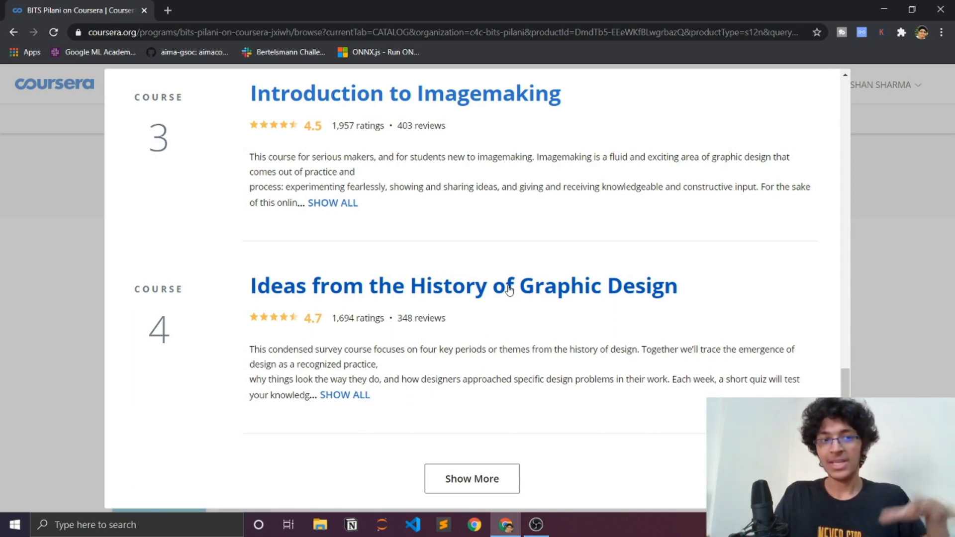
Browse the Graphic Design specialization's four courses, then return to the 40 results.
key("Escape")
Search for game development and view the C# Programming for Unity Game Development details.
left_click(378, 94)
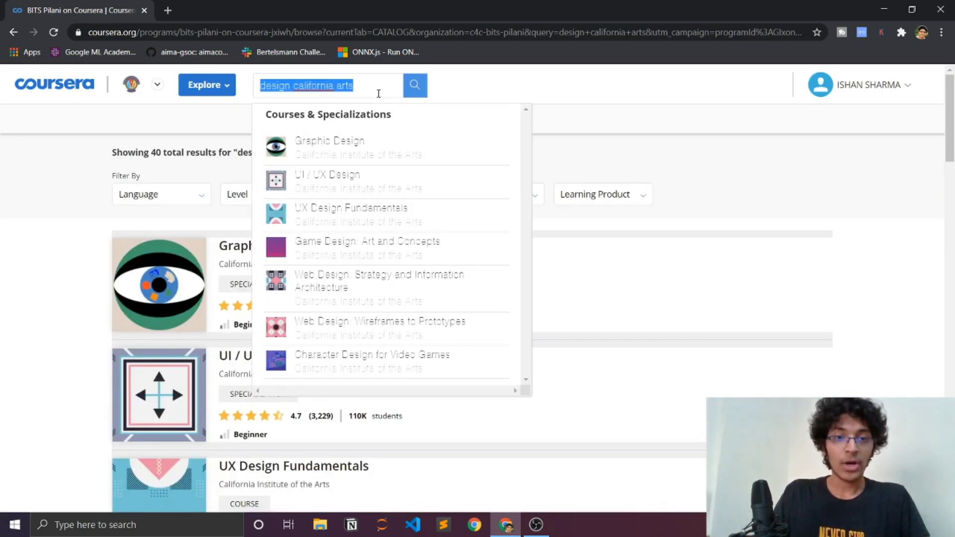
type("game de")
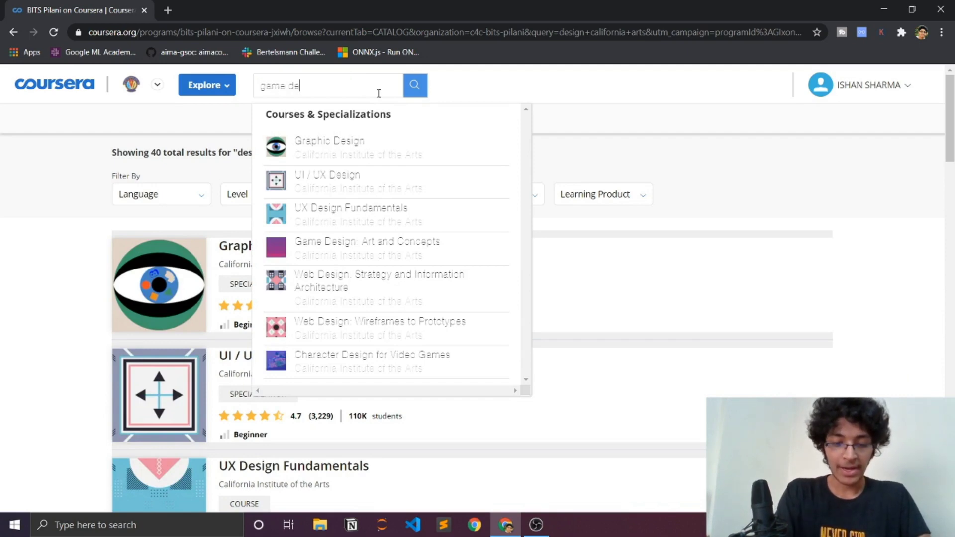
type("velopment")
key("Return")
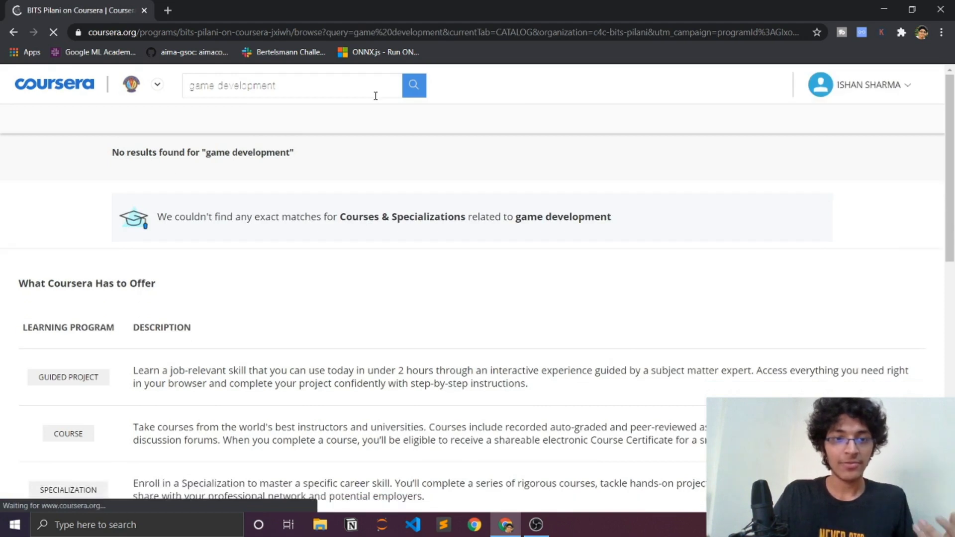
scroll(361, 290, "down", 5)
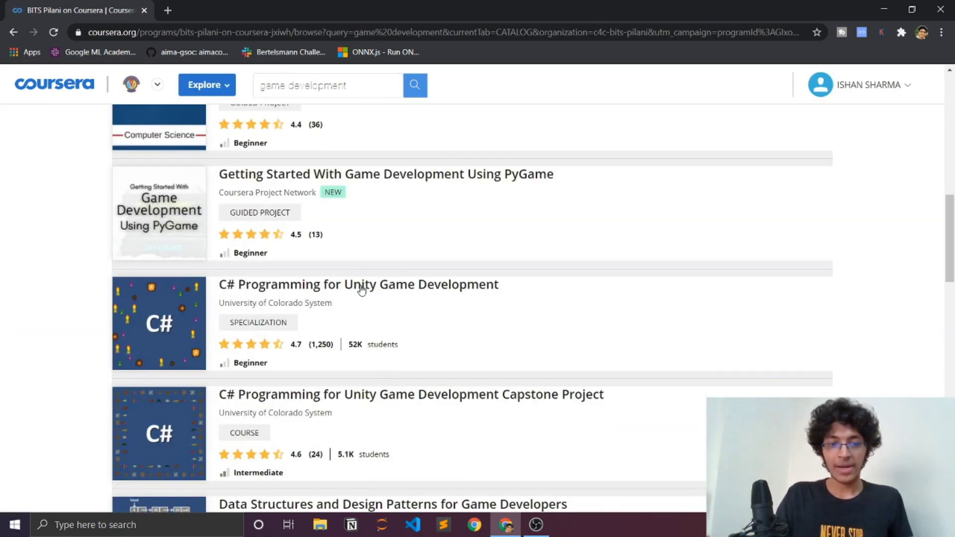
left_click(362, 290)
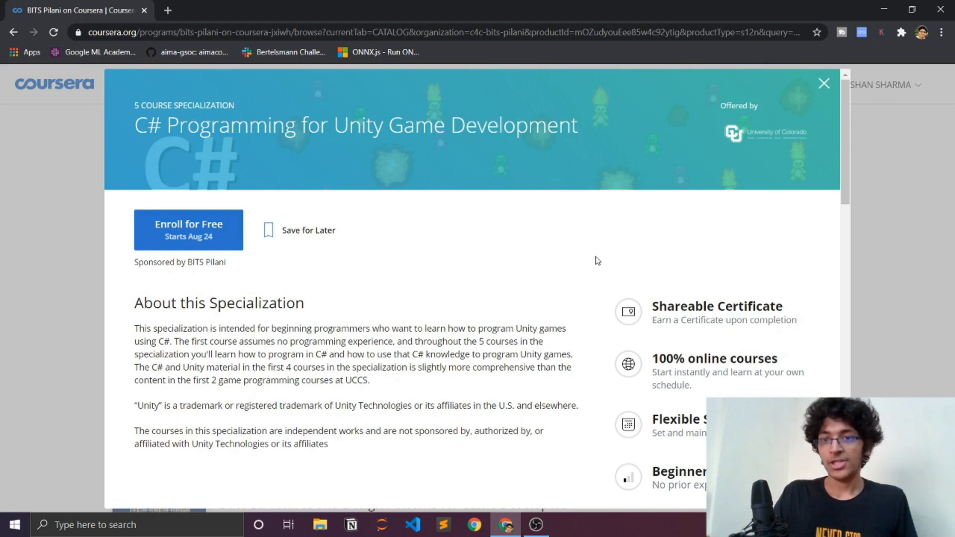
scroll(557, 255, "down", 3)
scroll(549, 252, "down", 5)
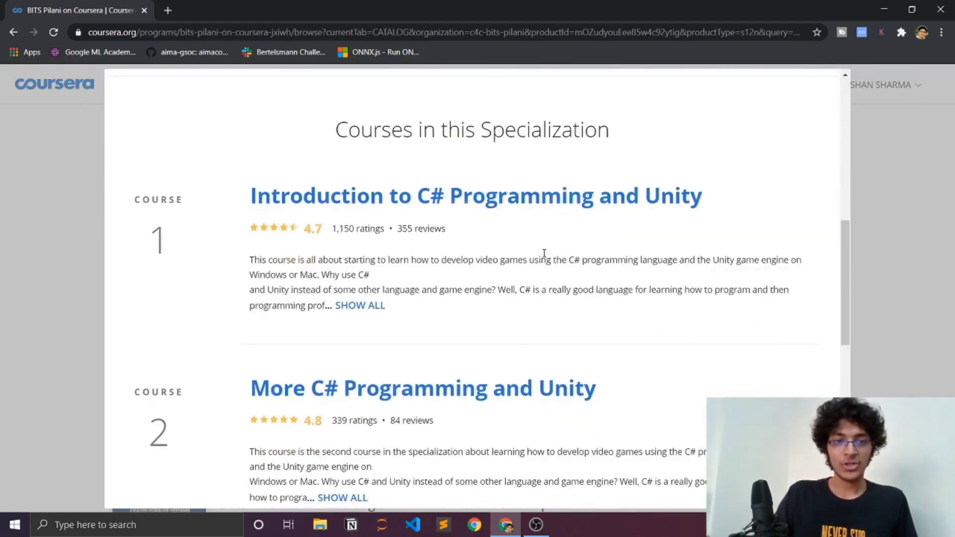
scroll(514, 210, "down", 3)
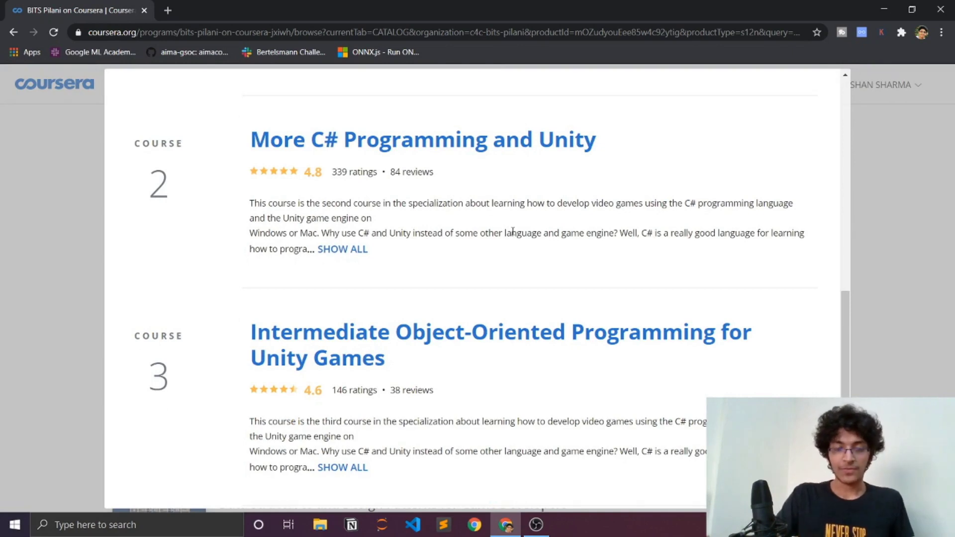
Dismiss the C# Programming for Unity details and return to the game development results.
left_click(40, 219)
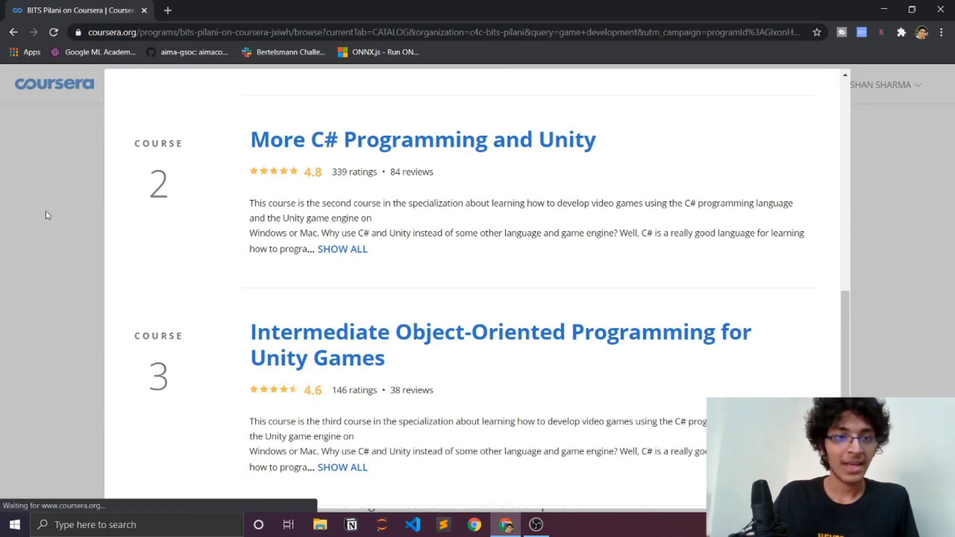